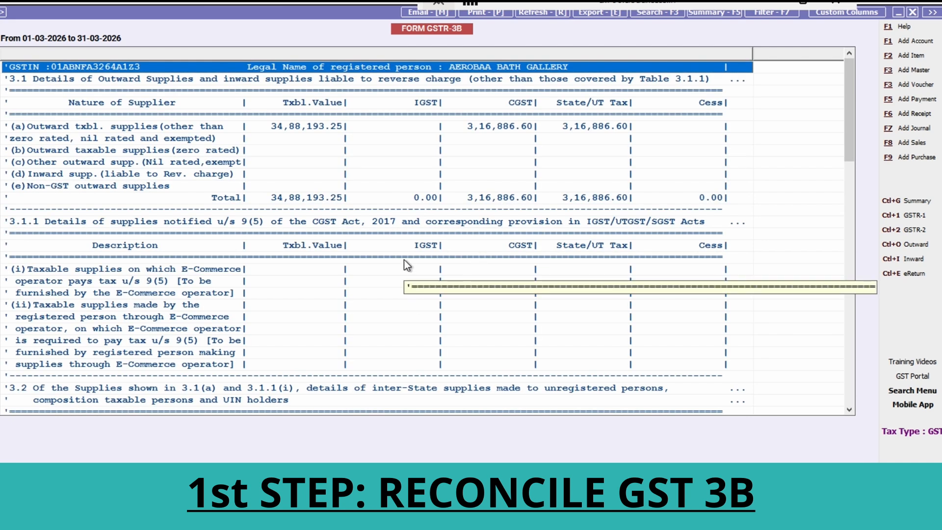
# Step: Review GSTR-3B sections 3.1 through 6.1 for March 2026, then close the report
pyautogui.press('Down')
pyautogui.press('Down')
pyautogui.press('Down')
pyautogui.press('Down')
pyautogui.press('Down')
pyautogui.press('Down')
pyautogui.press('Down')
pyautogui.press('Down')
pyautogui.press('Down')
pyautogui.press('Down')
pyautogui.press('Down')
pyautogui.press('Down')
pyautogui.press('Down')
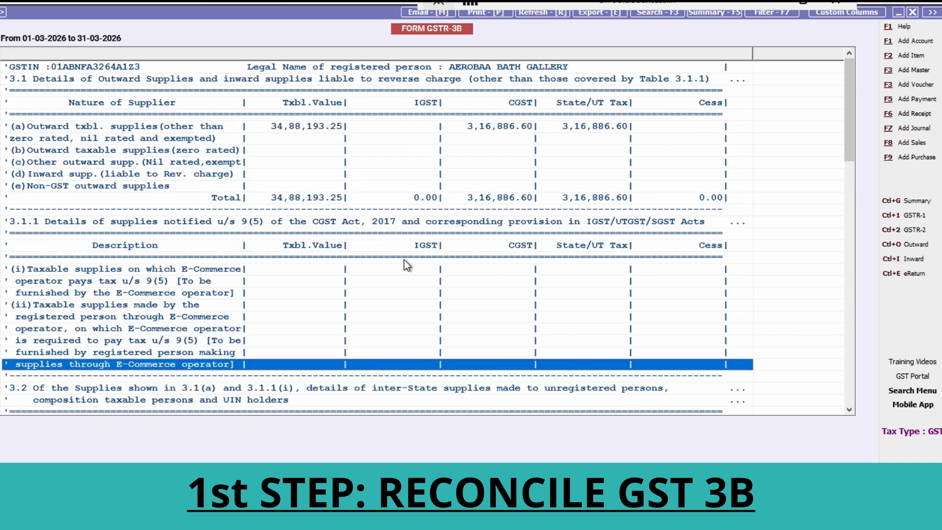
pyautogui.press('Down')
pyautogui.press('Down')
pyautogui.press('Down')
pyautogui.press('Down')
pyautogui.press('Down')
pyautogui.press('Down')
pyautogui.press('Down')
pyautogui.press('Down')
pyautogui.press('Down')
pyautogui.press('Down')
pyautogui.press('Down')
pyautogui.press('Down')
pyautogui.press('Down')
pyautogui.press('Down')
pyautogui.press('Down')
pyautogui.press('Down')
pyautogui.press('Down')
pyautogui.press('Down')
pyautogui.press('Down')
pyautogui.press('Down')
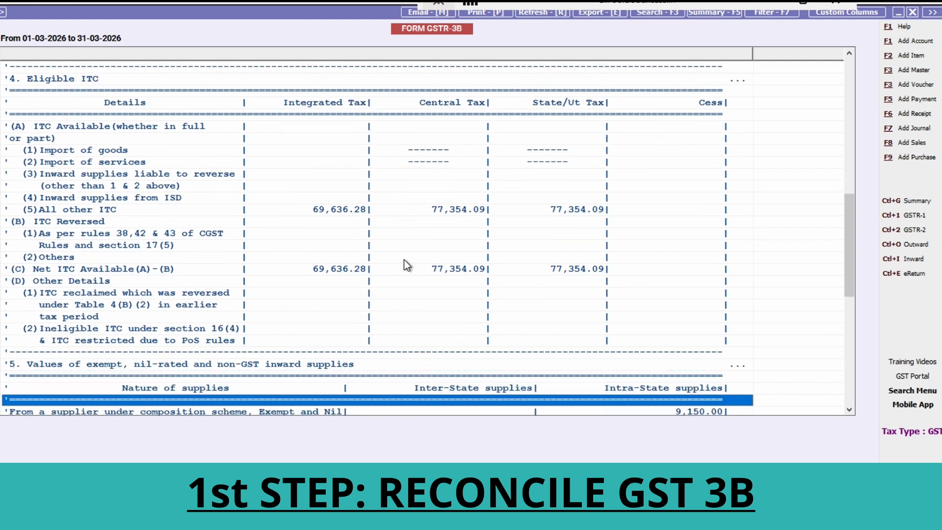
pyautogui.press('Up')
pyautogui.press('Up')
pyautogui.press('Up')
pyautogui.press('Up')
pyautogui.press('Up')
pyautogui.press('Up')
pyautogui.press('Up')
pyautogui.press('Up')
pyautogui.press('Up')
pyautogui.press('Up')
pyautogui.press('Up')
pyautogui.press('Up')
pyautogui.press('Up')
pyautogui.press('Up')
pyautogui.press('Up')
pyautogui.press('Up')
pyautogui.press('Up')
pyautogui.press('Up')
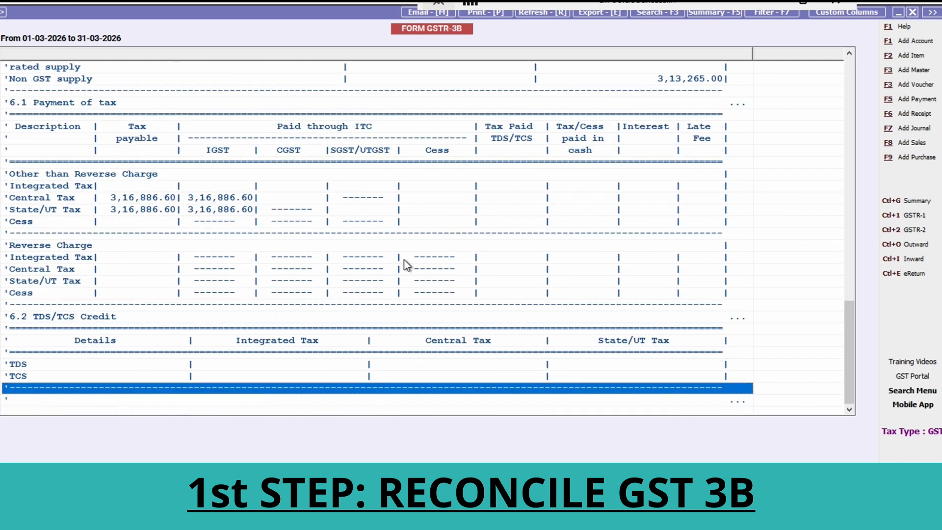
pyautogui.press('Up')
pyautogui.press('Up')
pyautogui.press('Up')
pyautogui.press('Up')
pyautogui.press('Up')
pyautogui.press('Up')
pyautogui.press('Up')
pyautogui.press('Up')
pyautogui.press('Up')
pyautogui.press('Up')
pyautogui.press('Up')
pyautogui.press('Up')
pyautogui.press('Up')
pyautogui.press('Up')
pyautogui.press('Up')
pyautogui.press('Up')
pyautogui.press('Up')
pyautogui.press('Up')
pyautogui.press('Up')
pyautogui.press('Up')
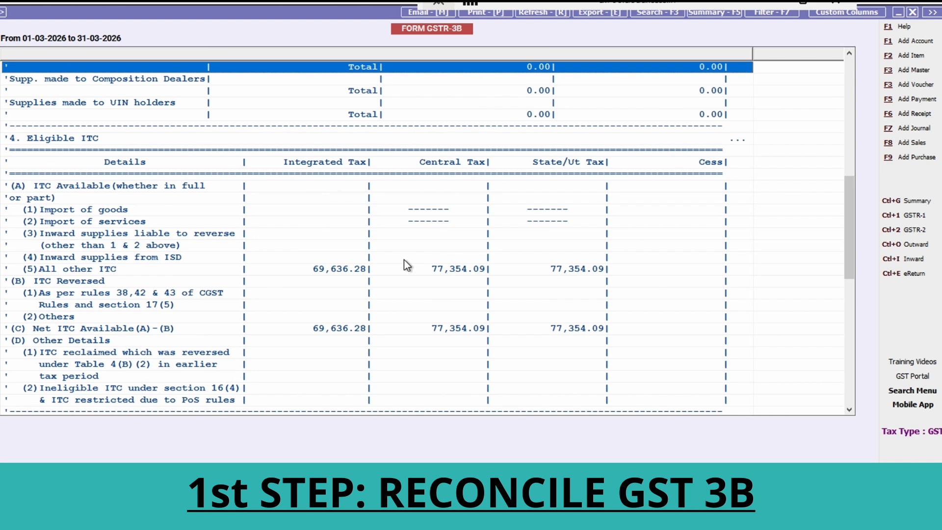
pyautogui.press('Up')
pyautogui.press('Up')
pyautogui.press('Up')
pyautogui.press('Up')
pyautogui.press('Up')
pyautogui.press('Up')
pyautogui.press('Up')
pyautogui.press('Up')
pyautogui.press('Up')
pyautogui.press('Up')
pyautogui.press('Up')
pyautogui.press('Up')
pyautogui.press('Up')
pyautogui.press('Up')
pyautogui.press('Up')
pyautogui.press('Up')
pyautogui.press('Up')
pyautogui.press('Up')
pyautogui.press('Up')
pyautogui.press('Up')
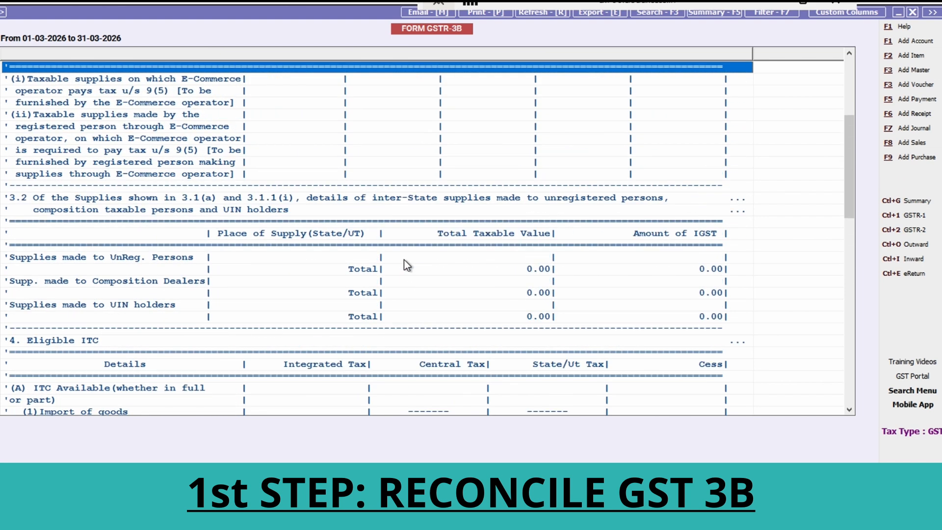
pyautogui.press('Escape')
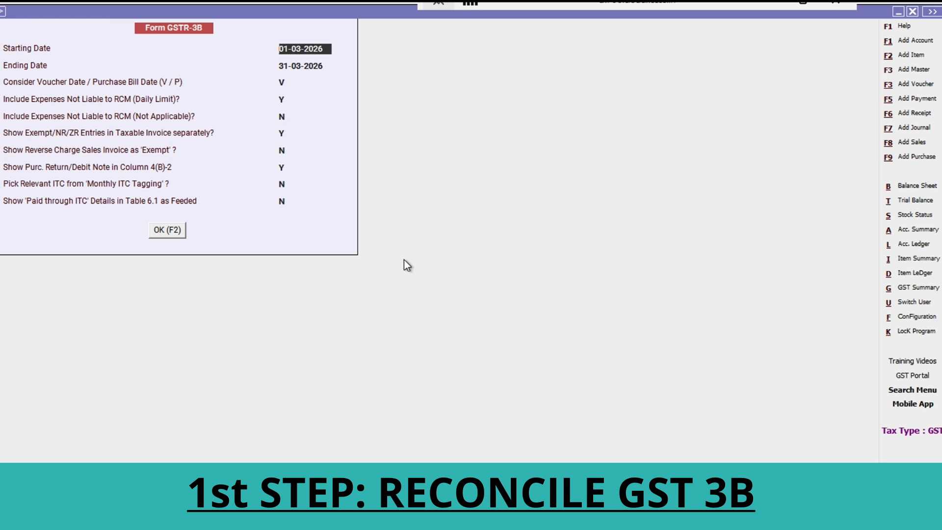
# Step: Close the GSTR-3B parameter screen and collapse the GST reports in the Display menu
pyautogui.press('Escape')
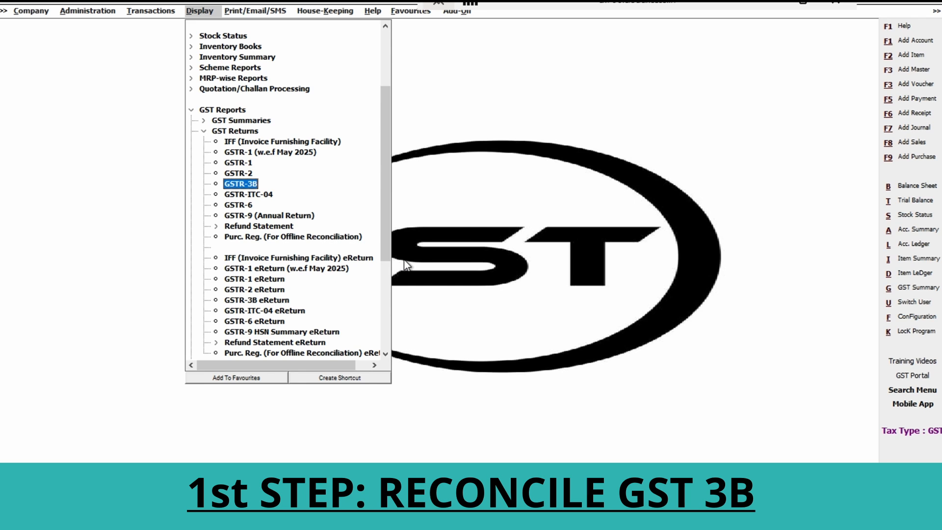
pyautogui.press('Left')
pyautogui.press('Left')
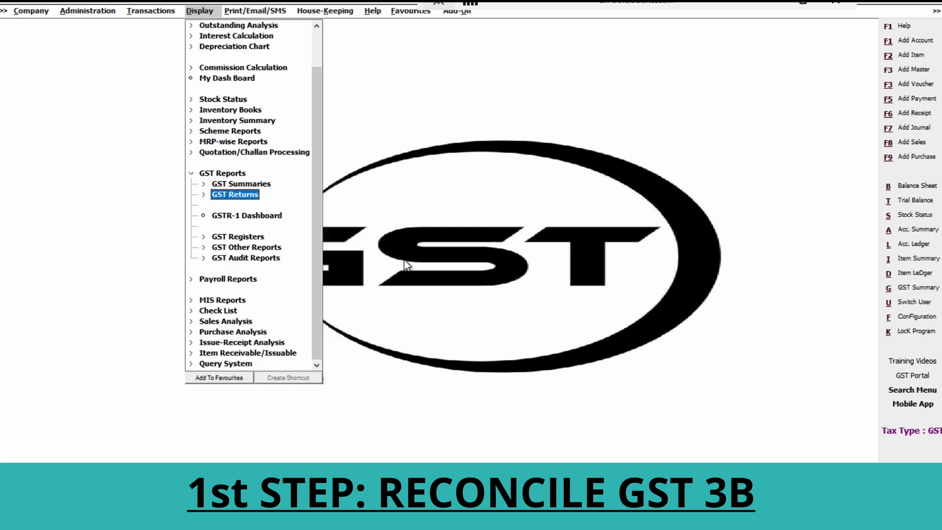
pyautogui.press('Left')
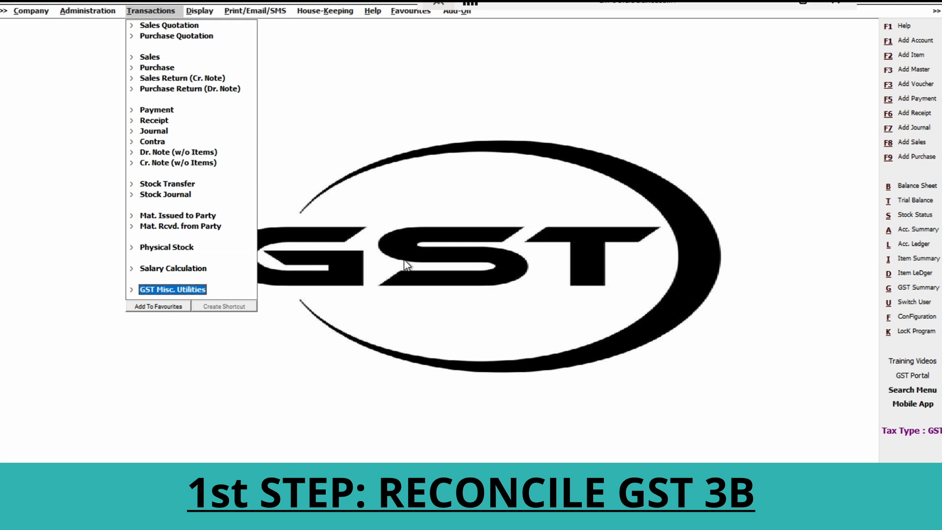
pyautogui.press('Right')
pyautogui.press('Left')
pyautogui.press('Right')
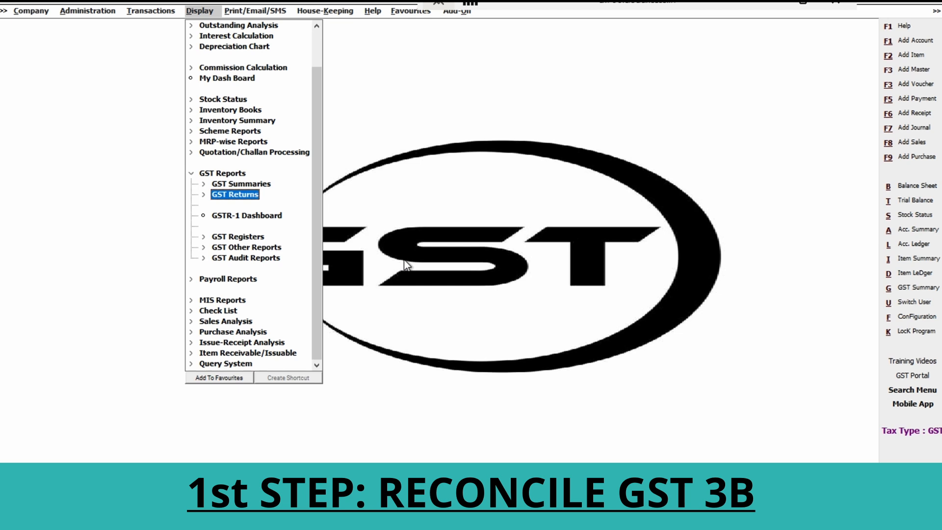
pyautogui.press('Left')
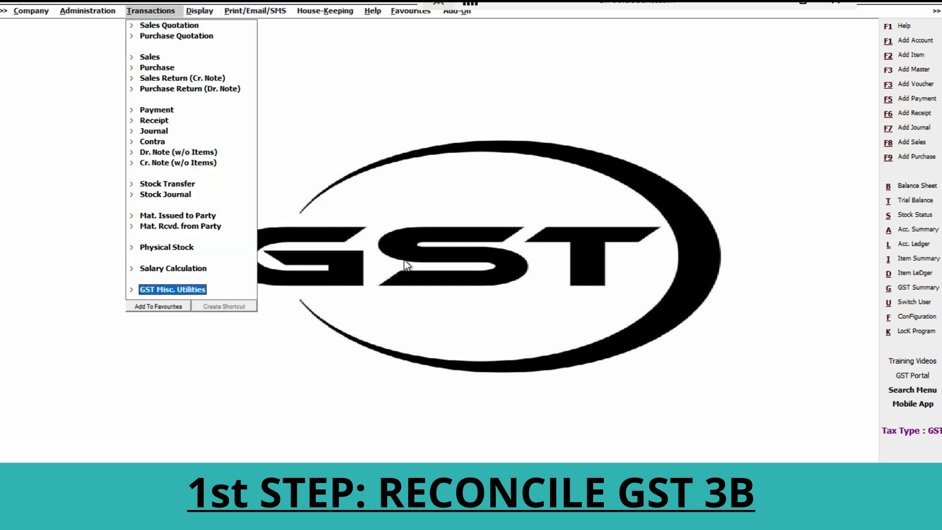
pyautogui.press('Right')
pyautogui.press('Left')
pyautogui.press('Left')
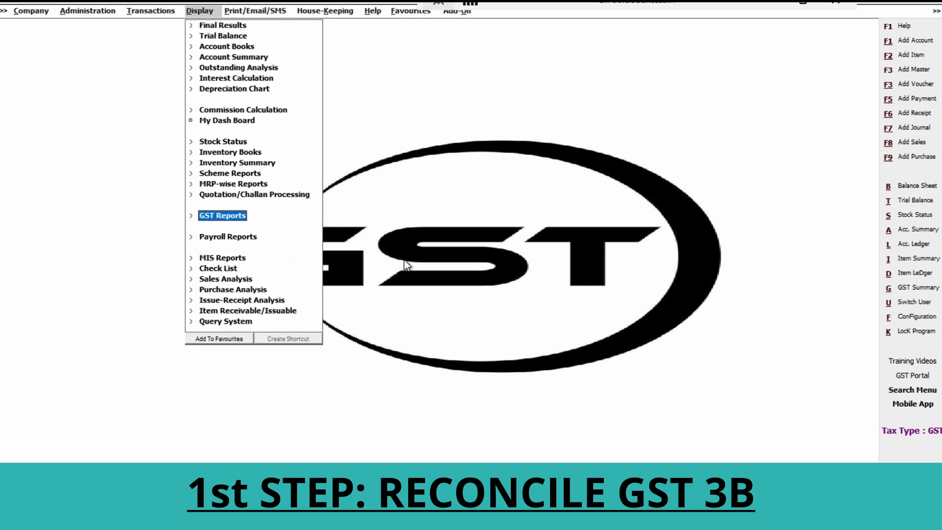
pyautogui.press('Escape')
# Step: Switch to the Transactions menu heading and open it
pyautogui.press('Left')
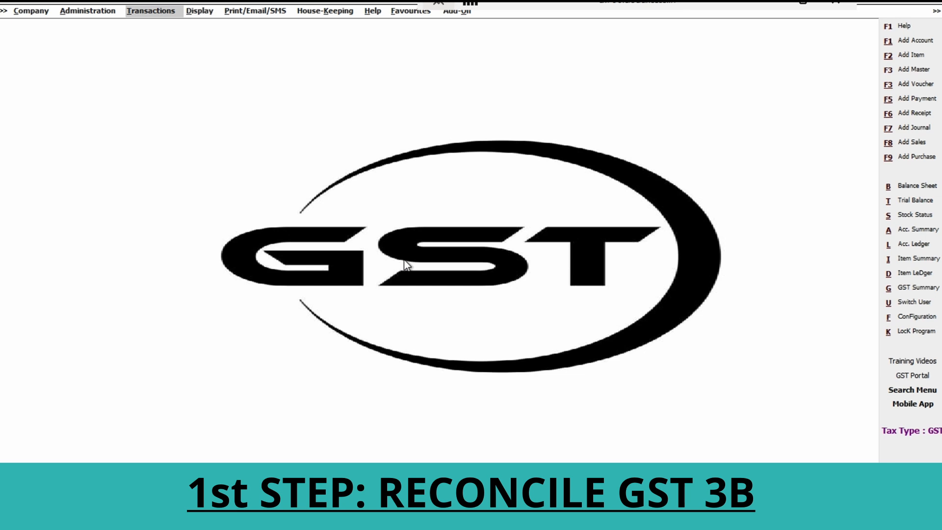
pyautogui.press('Right')
pyautogui.press('Left')
pyautogui.press('Return')
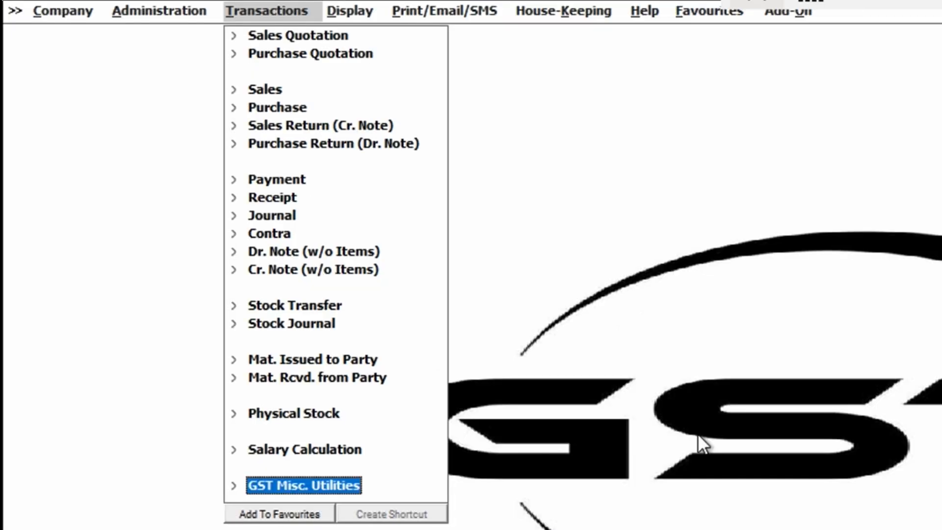
# Step: Expand GST Misc. Utilities and its Reconcile Books vs GST Portal Data group
pyautogui.press('Up')
pyautogui.press('Down')
pyautogui.press('Return')
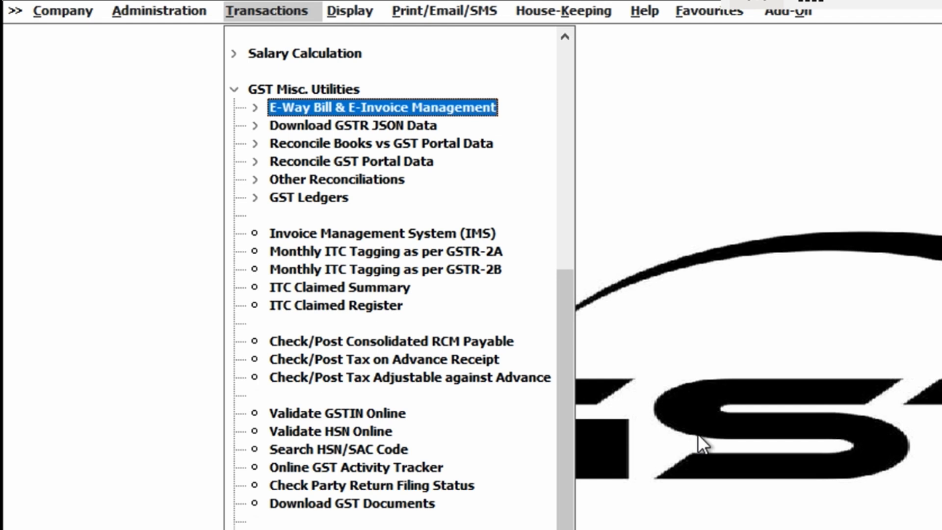
pyautogui.press('Down')
pyautogui.press('Down')
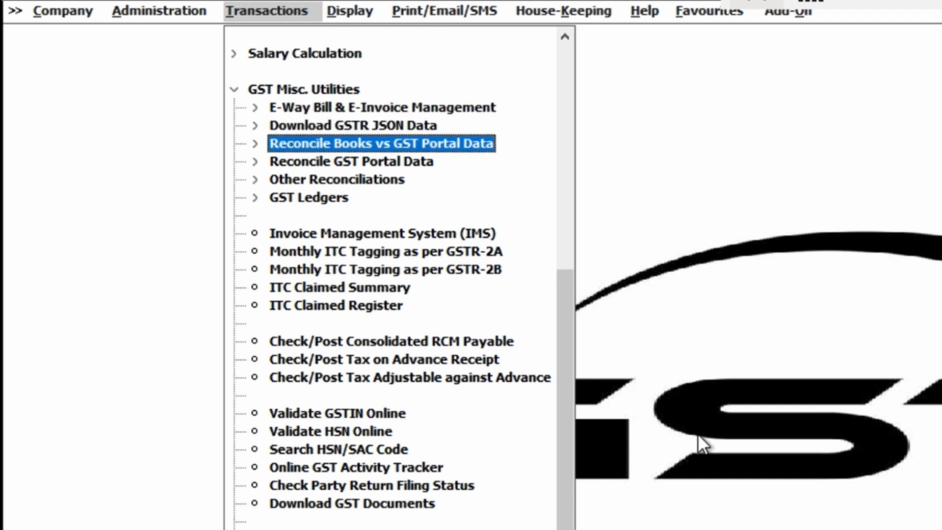
pyautogui.press('Down')
pyautogui.press('Up')
pyautogui.press('Up')
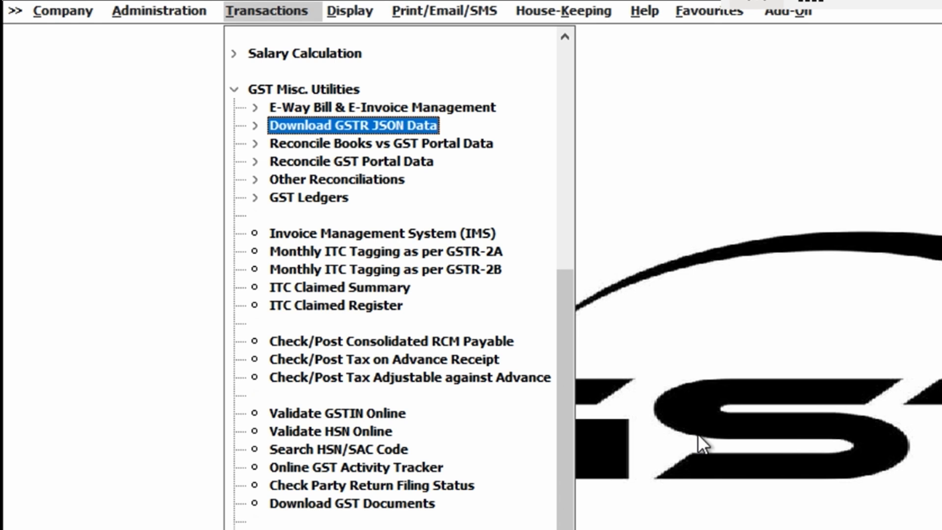
pyautogui.press('Down')
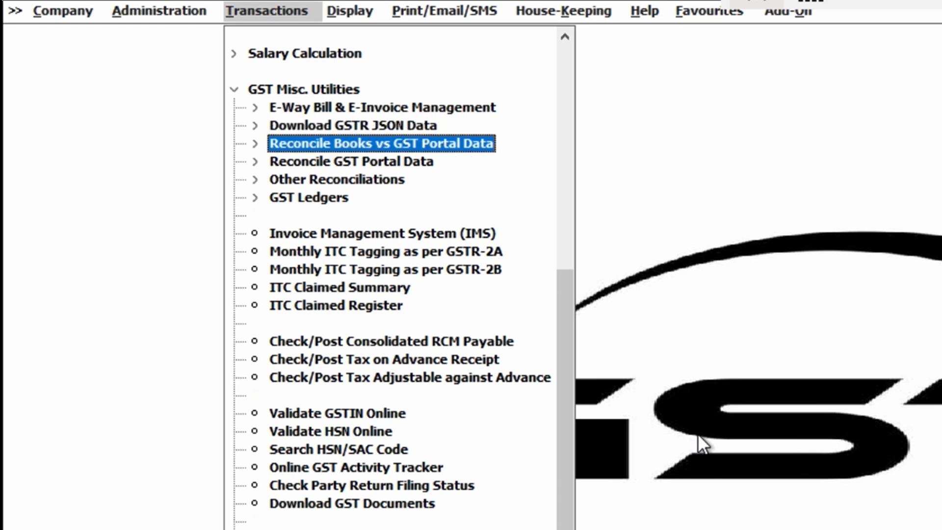
pyautogui.press('Return')
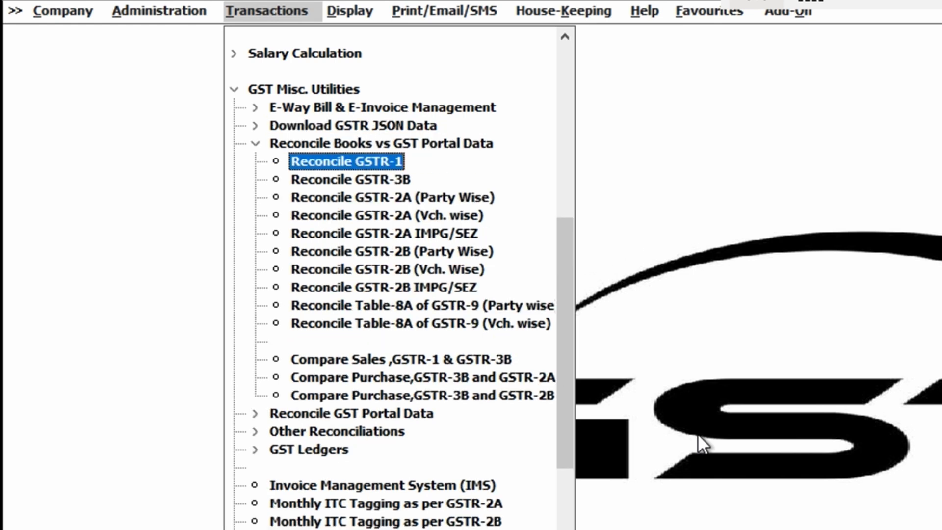
# Step: Highlight Reconcile GSTR-2B (Party Wise) among the reconciliation options
pyautogui.press('Down')
pyautogui.press('Down')
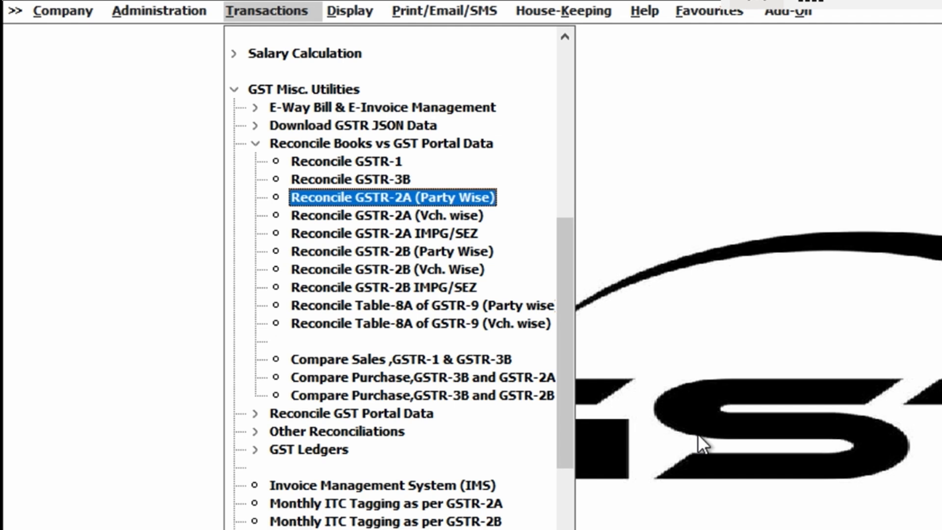
pyautogui.press('Down')
pyautogui.press('Down')
pyautogui.press('Down')
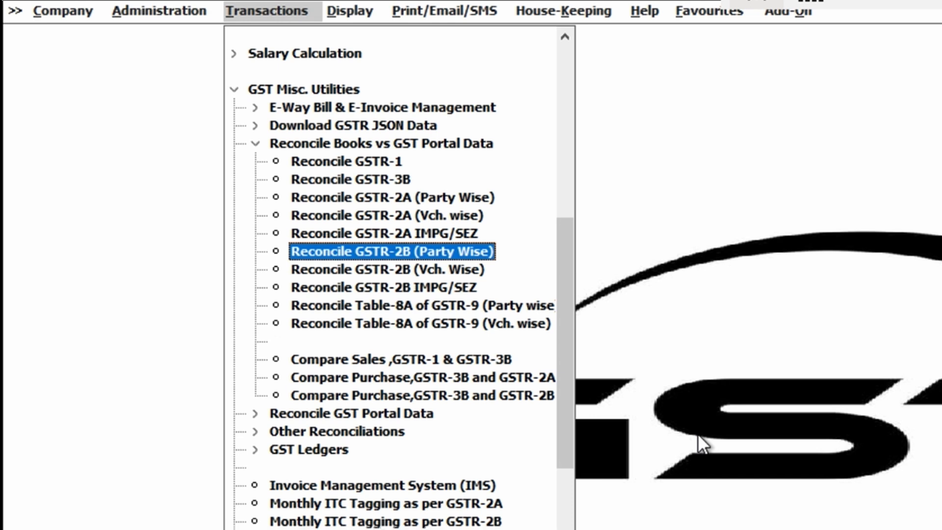
pyautogui.press('Up')
pyautogui.press('Down')
# Step: Run Reconcile GSTR-2B (Party Wise) for March to March using Current & Prev. Period JSON
pyautogui.press('Return')
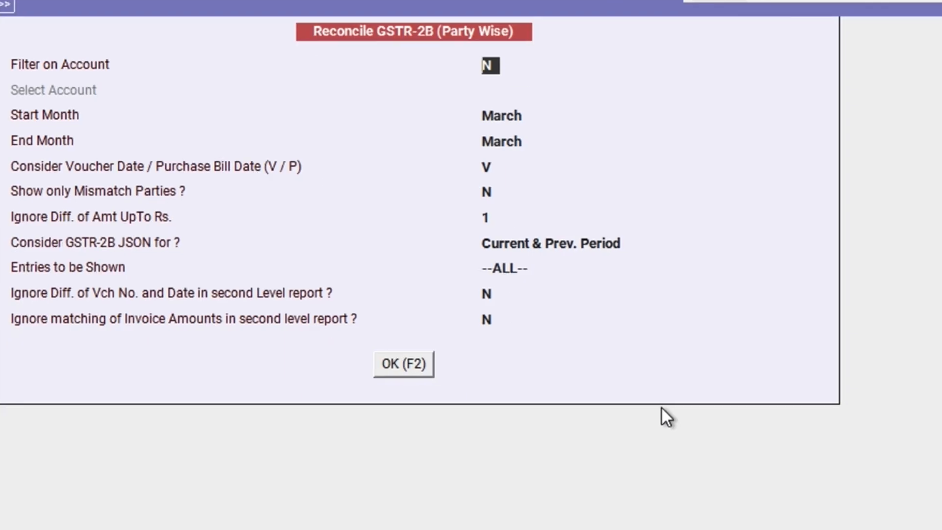
pyautogui.press('Return')
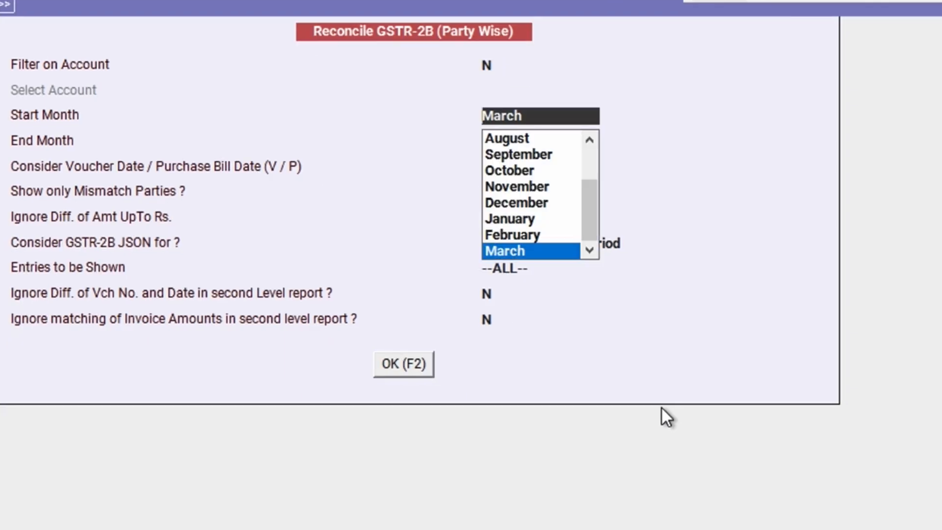
pyautogui.press('Return')
pyautogui.press('Return')
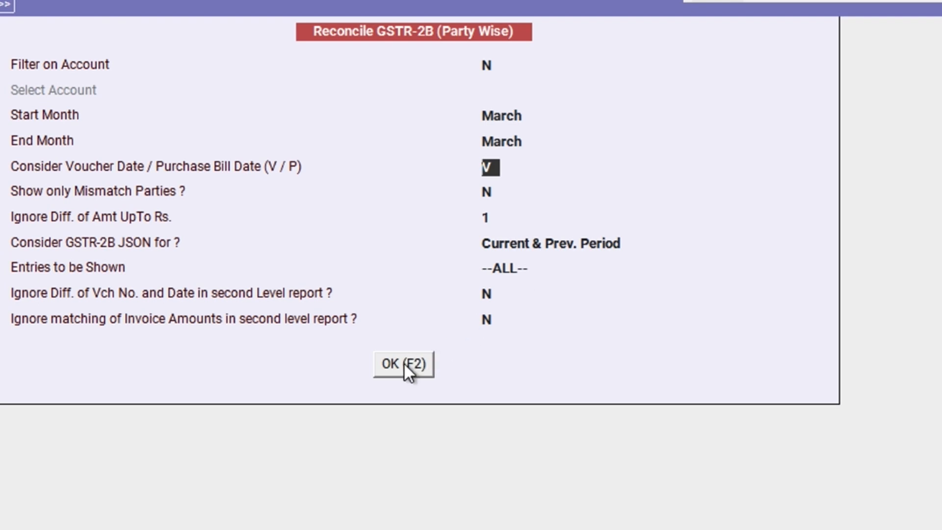
pyautogui.click(559, 242)
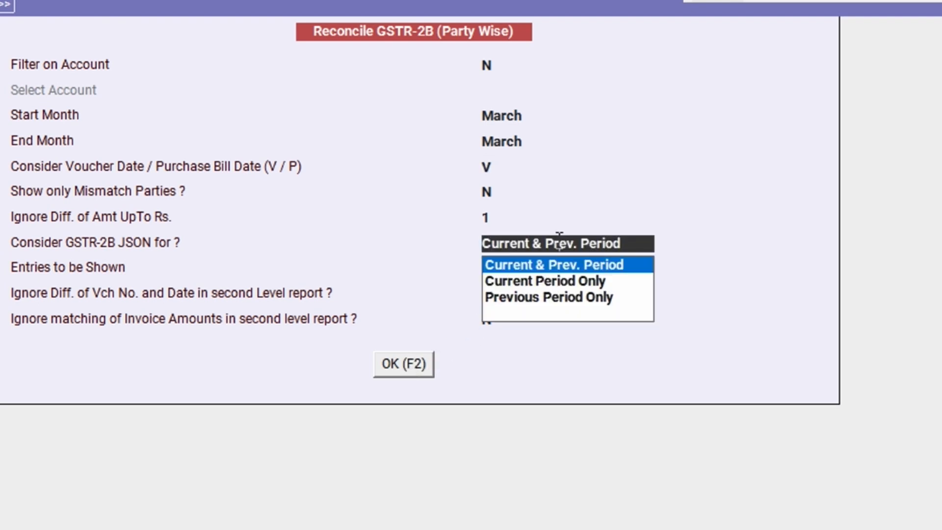
pyautogui.click(563, 265)
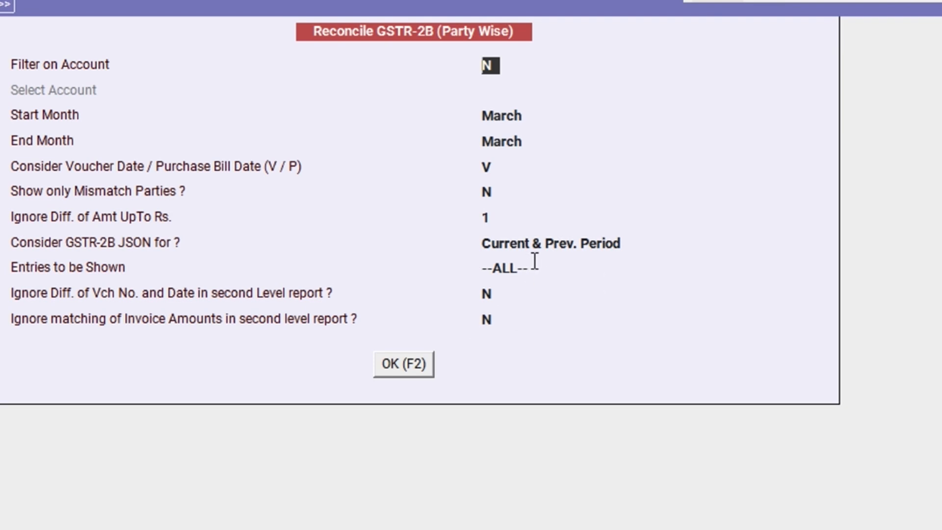
pyautogui.click(424, 364)
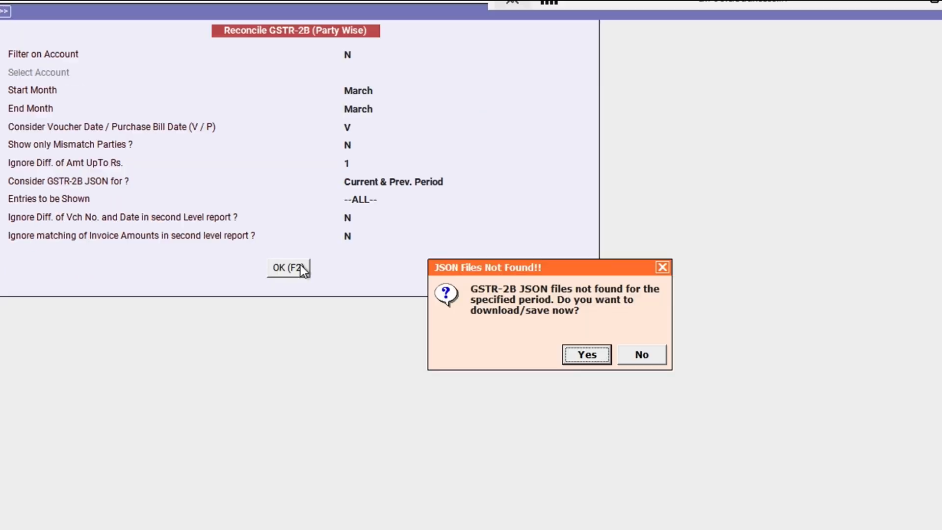
# Step: Download March's GSTR-2B data from the portal, verifying with the OTP, and save it
pyautogui.click(583, 352)
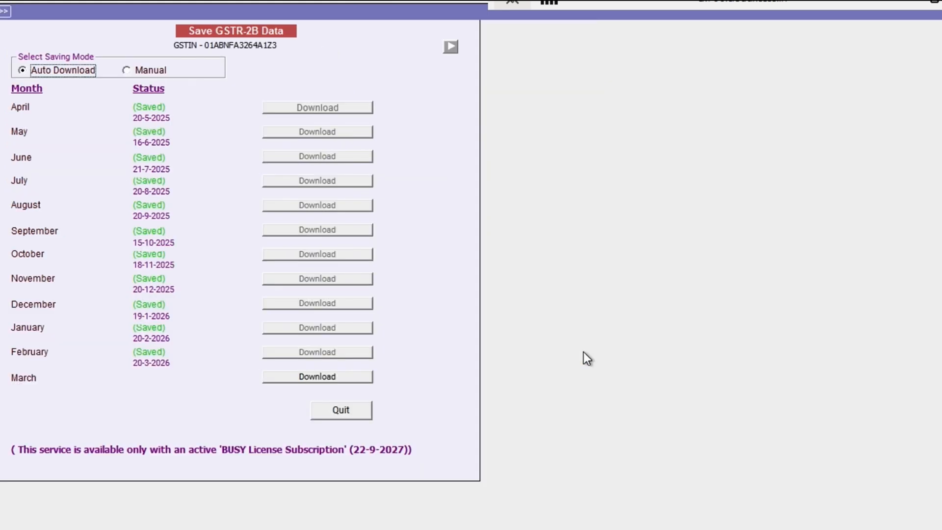
pyautogui.click(308, 379)
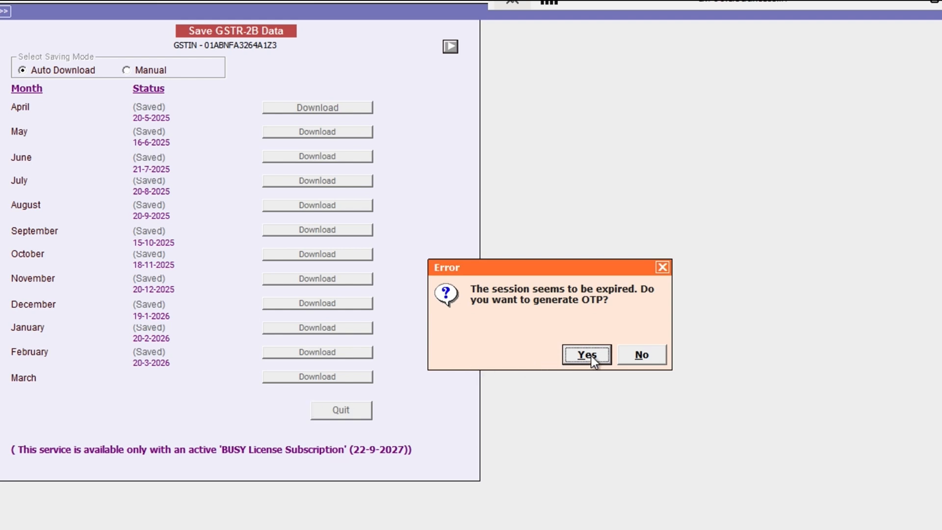
pyautogui.click(592, 354)
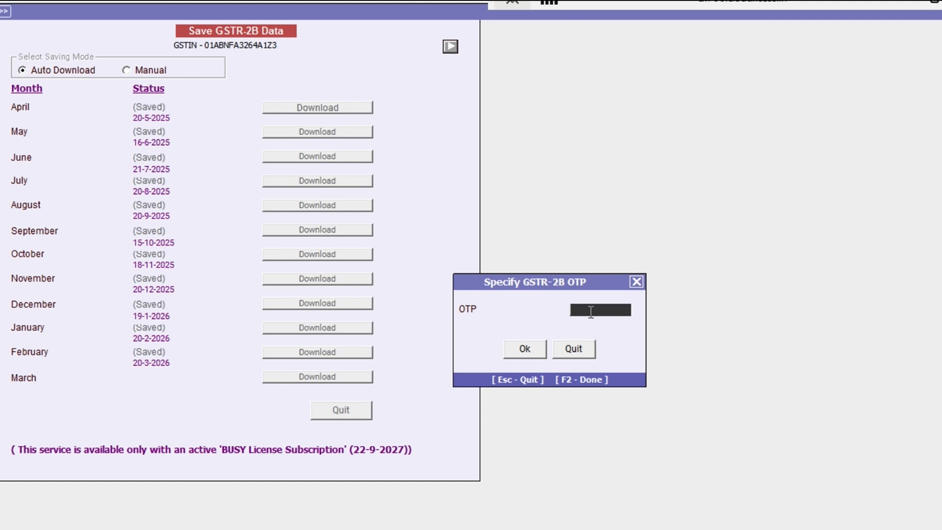
pyautogui.click(527, 346)
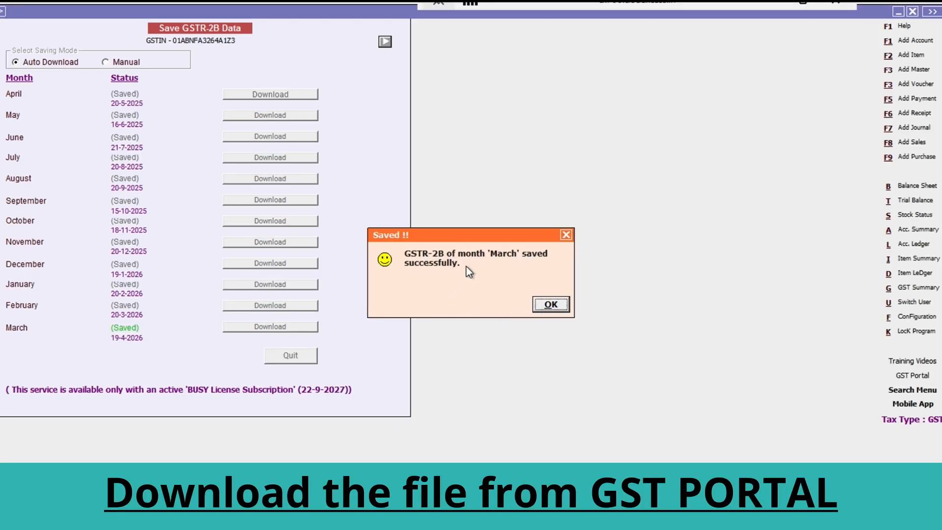
pyautogui.click(549, 304)
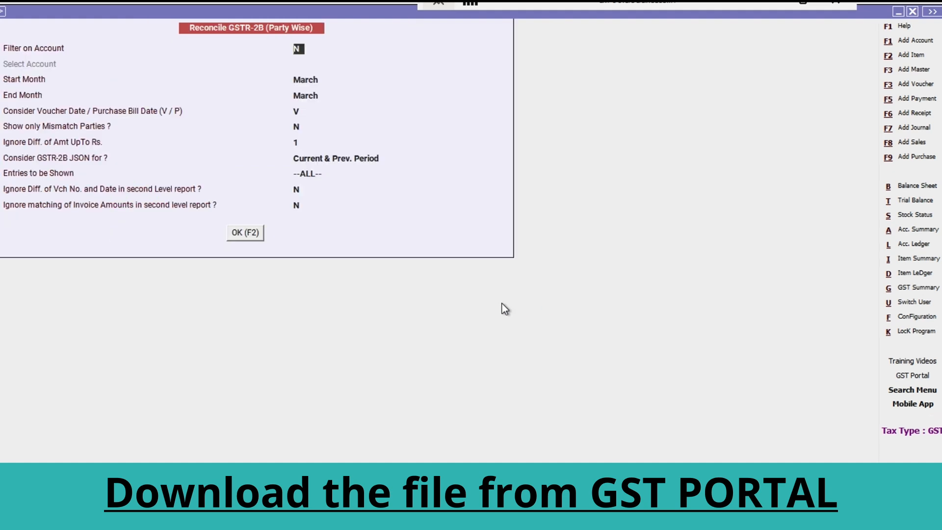
# Step: Generate the March report: 12,55,507.53 taxable in books versus 12,04,124.10 in GSTR-2B
pyautogui.click(252, 236)
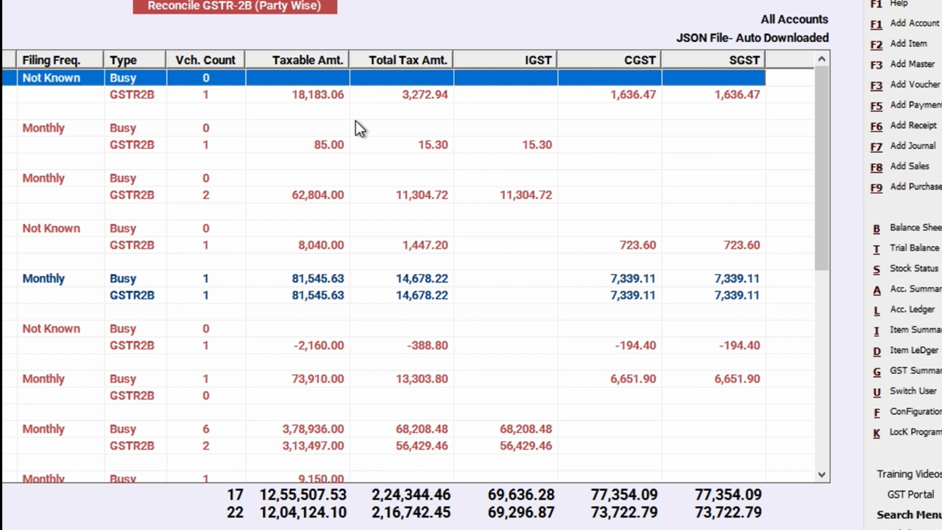
pyautogui.press('Down')
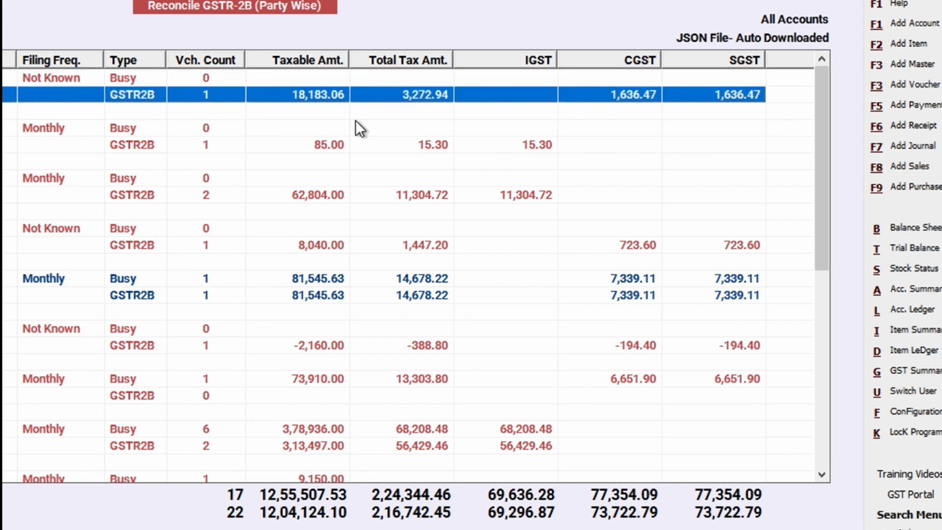
pyautogui.press('Up')
pyautogui.press('Down')
pyautogui.press('Up')
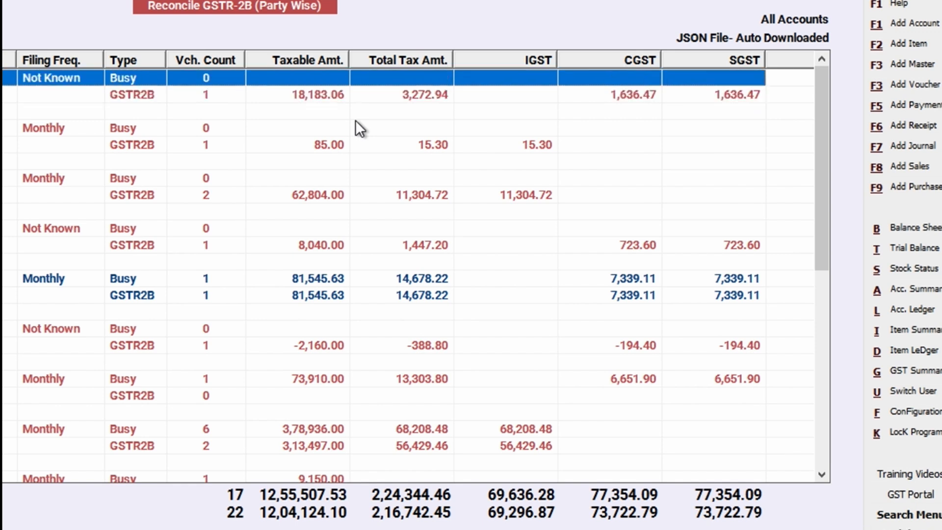
pyautogui.press('Down')
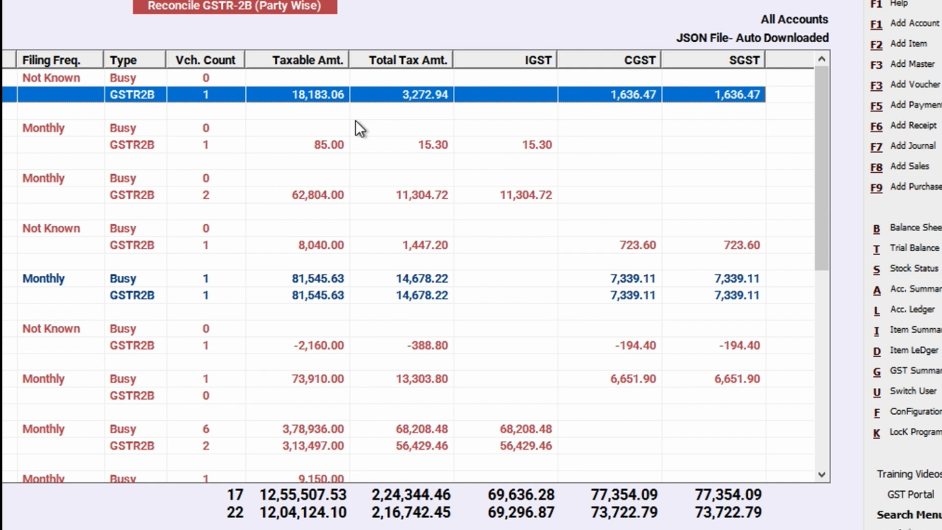
pyautogui.press('Up')
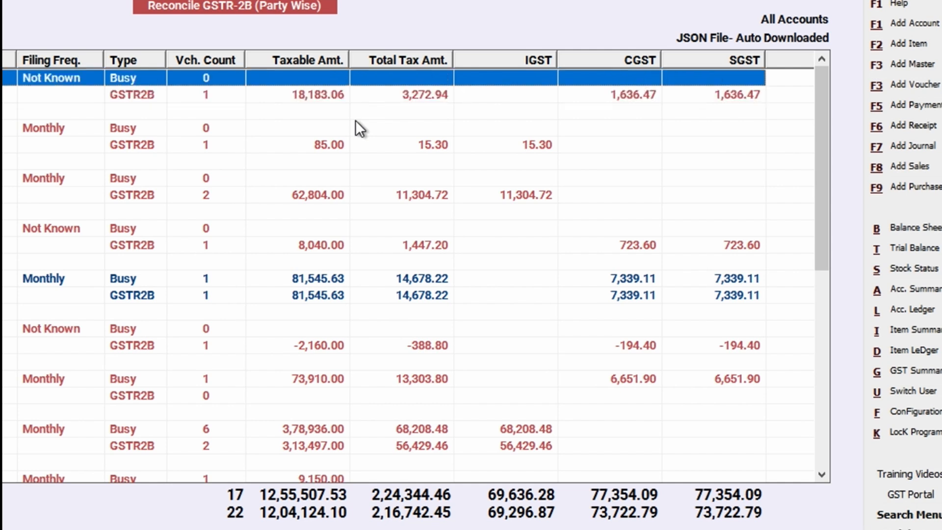
pyautogui.press('Down')
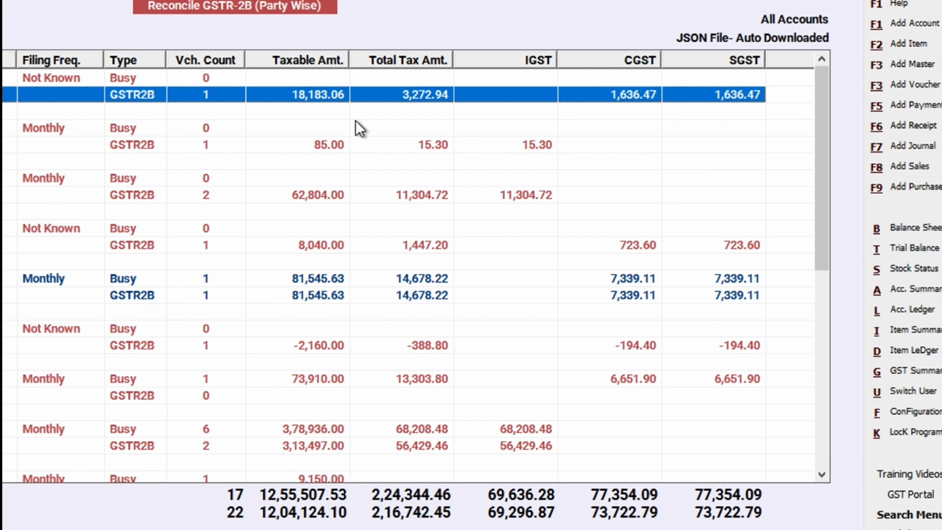
pyautogui.press('Down')
pyautogui.press('Down')
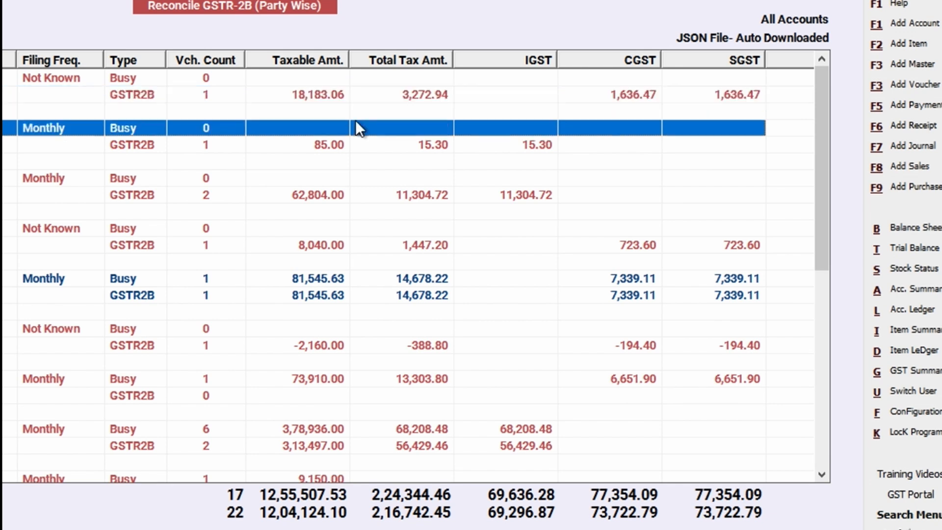
pyautogui.press('Down')
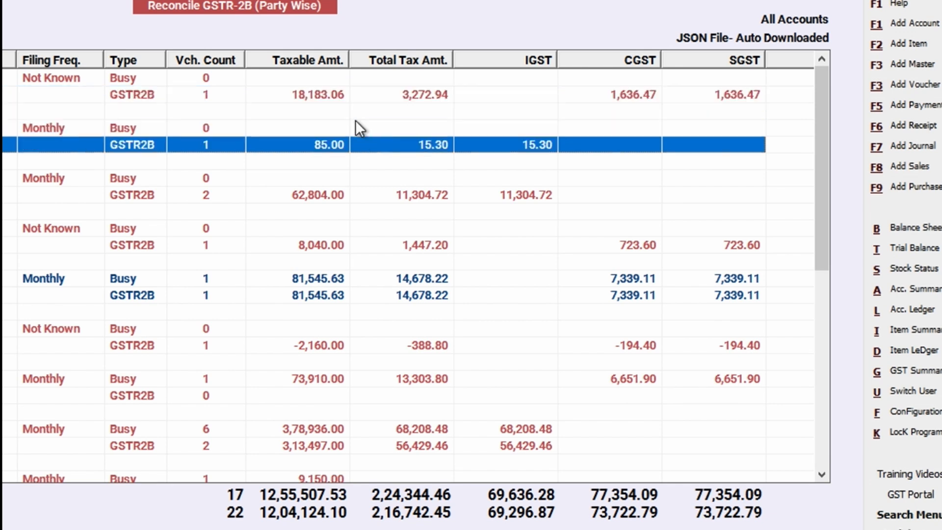
pyautogui.press('Up')
pyautogui.press('Down')
pyautogui.press('Down')
pyautogui.press('Down')
pyautogui.press('Down')
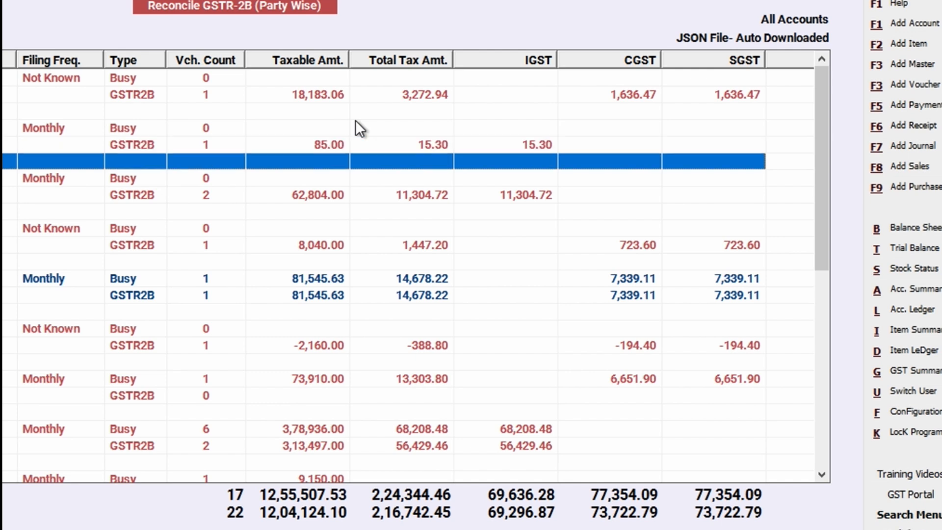
pyautogui.press('Down')
pyautogui.press('Up')
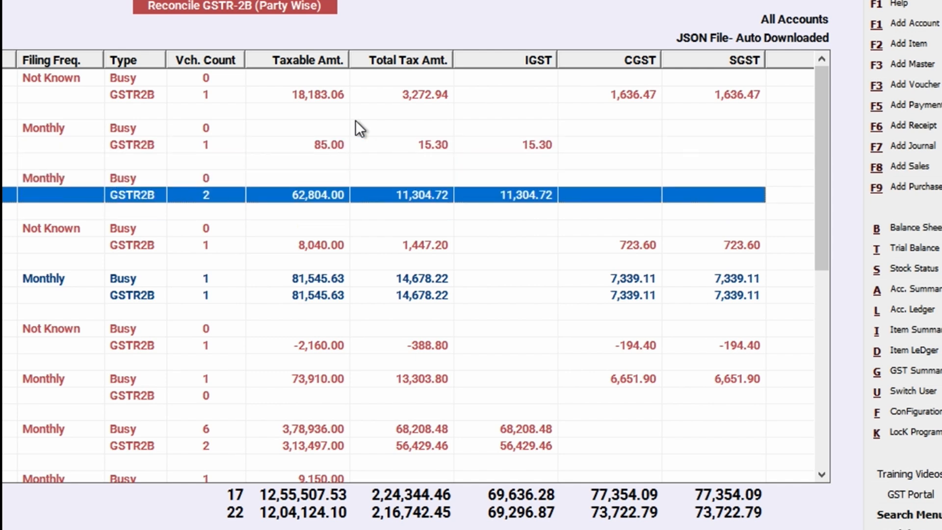
pyautogui.press('Down')
pyautogui.press('Down')
pyautogui.press('Down')
pyautogui.press('Down')
pyautogui.press('Down')
pyautogui.press('Down')
pyautogui.press('Down')
pyautogui.press('Down')
pyautogui.press('Down')
pyautogui.press('Down')
pyautogui.press('Down')
pyautogui.press('Down')
pyautogui.press('Down')
pyautogui.press('Down')
pyautogui.press('Down')
pyautogui.press('Down')
pyautogui.press('Down')
pyautogui.press('Down')
pyautogui.press('Down')
pyautogui.press('Down')
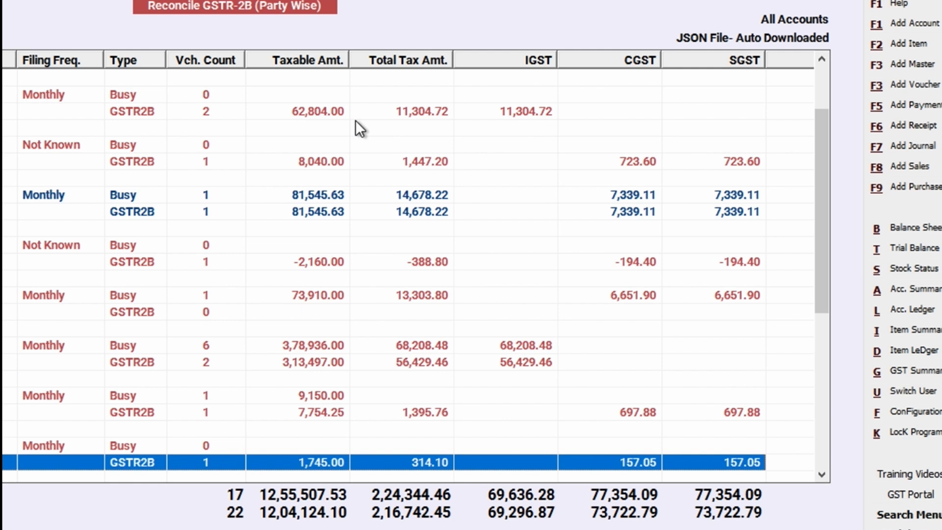
pyautogui.press('Up')
pyautogui.press('Up')
pyautogui.press('Up')
pyautogui.press('Up')
pyautogui.press('Up')
pyautogui.press('Up')
pyautogui.press('Up')
pyautogui.press('Up')
pyautogui.press('Up')
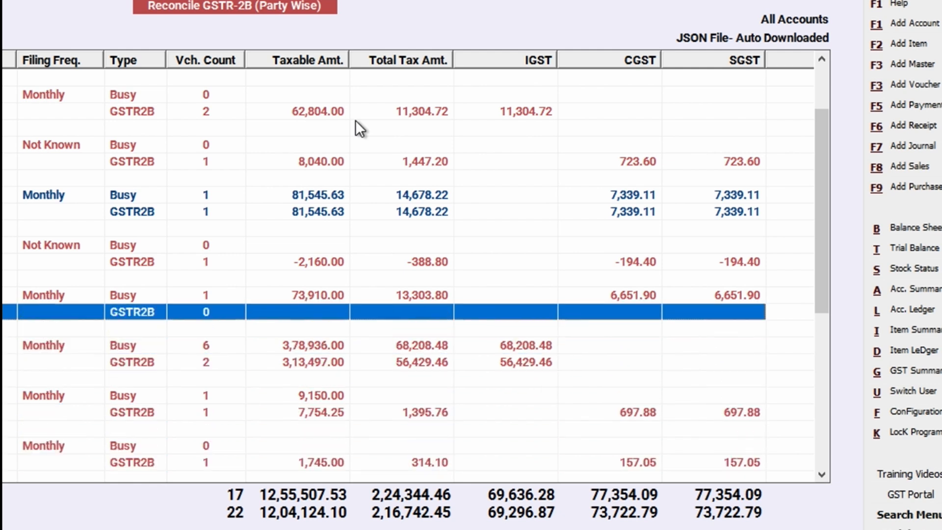
pyautogui.press('Up')
pyautogui.press('Up')
pyautogui.press('Up')
pyautogui.press('Down')
pyautogui.press('Down')
pyautogui.press('Down')
pyautogui.press('Down')
pyautogui.press('Down')
pyautogui.press('Down')
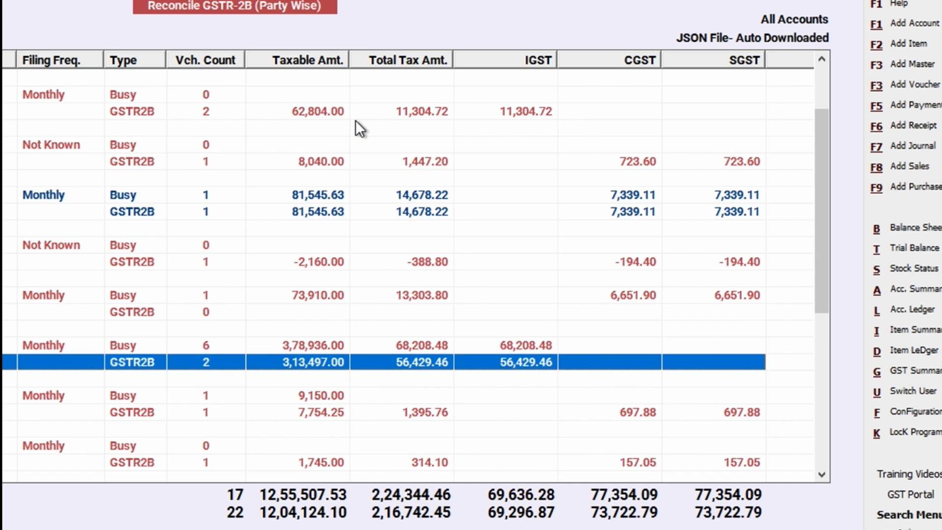
pyautogui.press('Up')
pyautogui.press('Down')
pyautogui.press('Up')
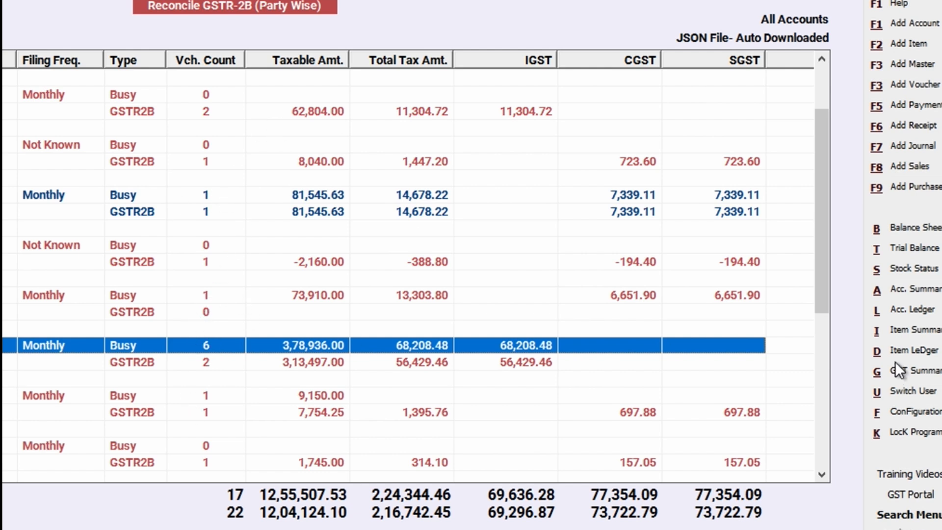
pyautogui.moveTo(824, 231); pyautogui.dragTo(788, 305)
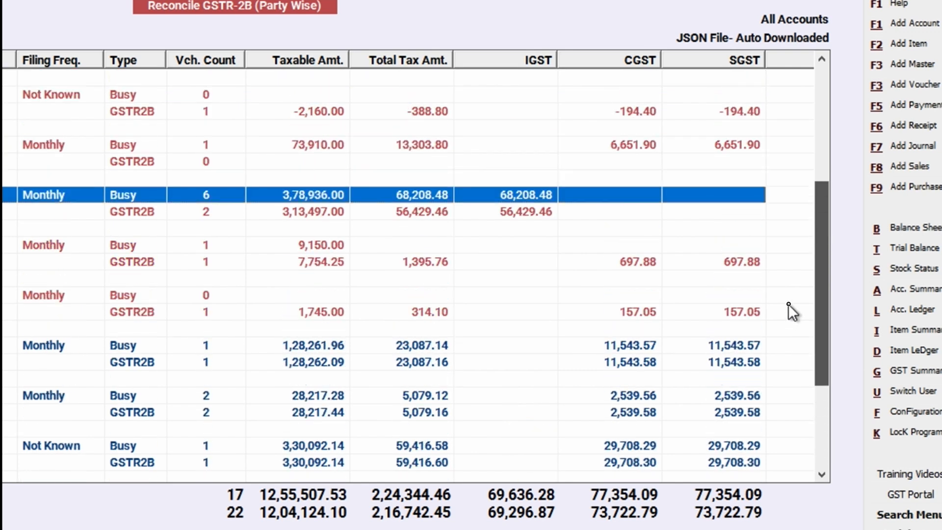
pyautogui.press('Down')
pyautogui.press('Up')
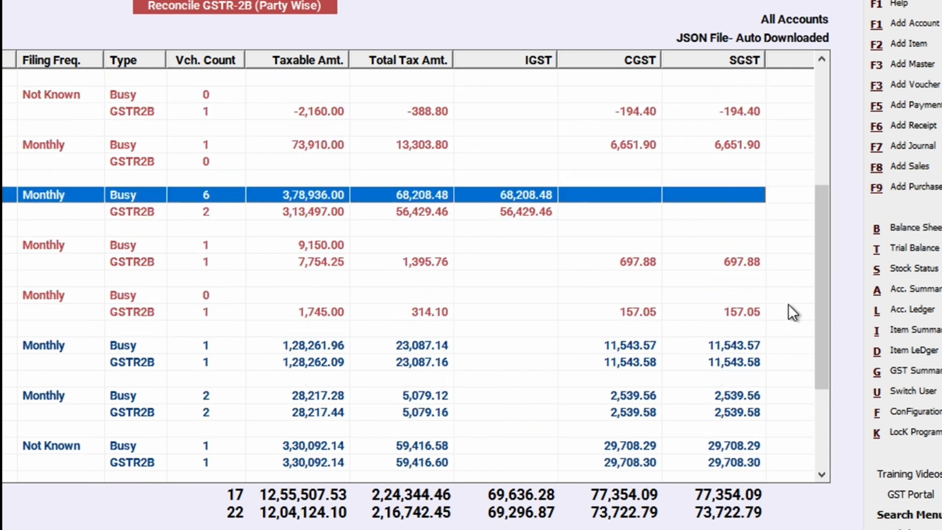
pyautogui.press('Return')
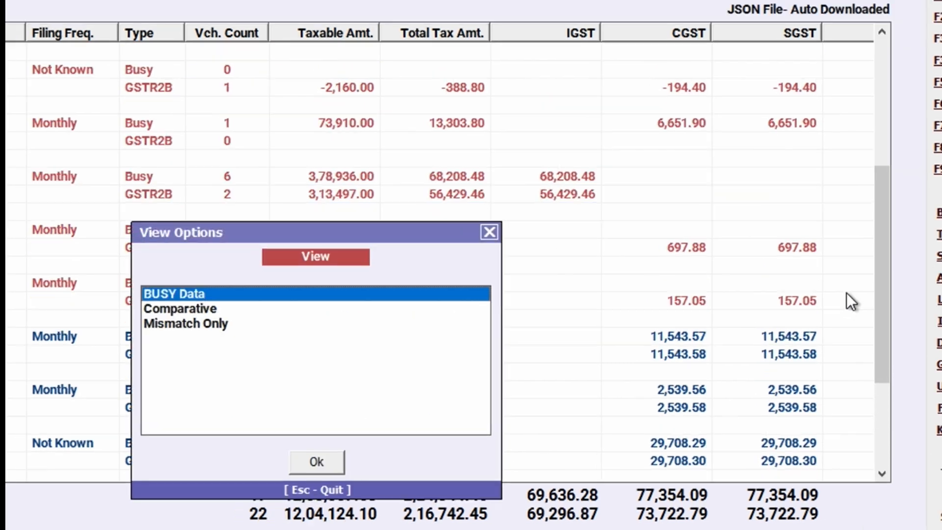
pyautogui.press('Down')
pyautogui.press('Down')
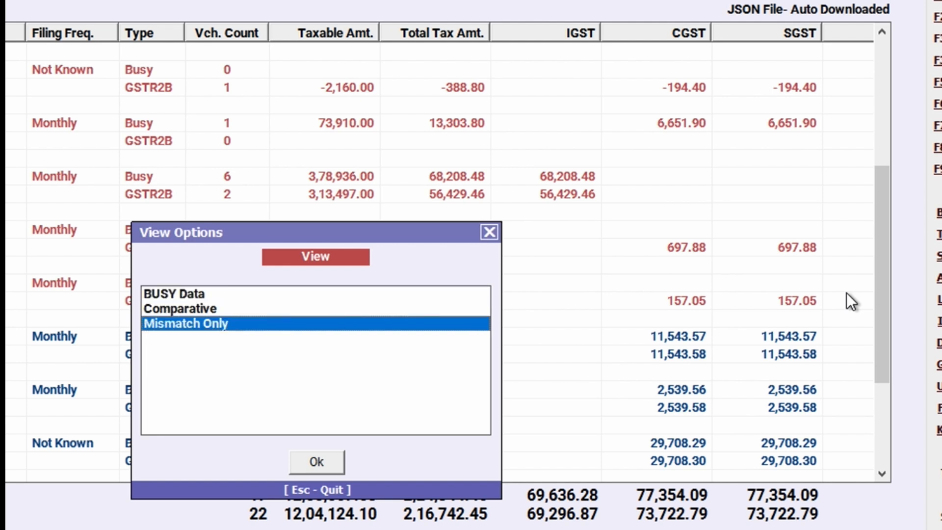
pyautogui.press('Up')
pyautogui.press('Up')
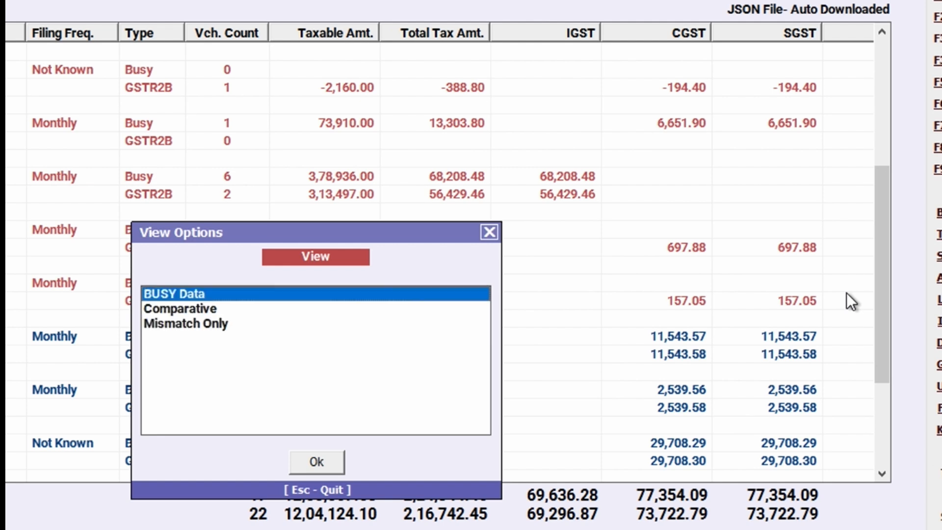
pyautogui.press('Down')
pyautogui.press('Down')
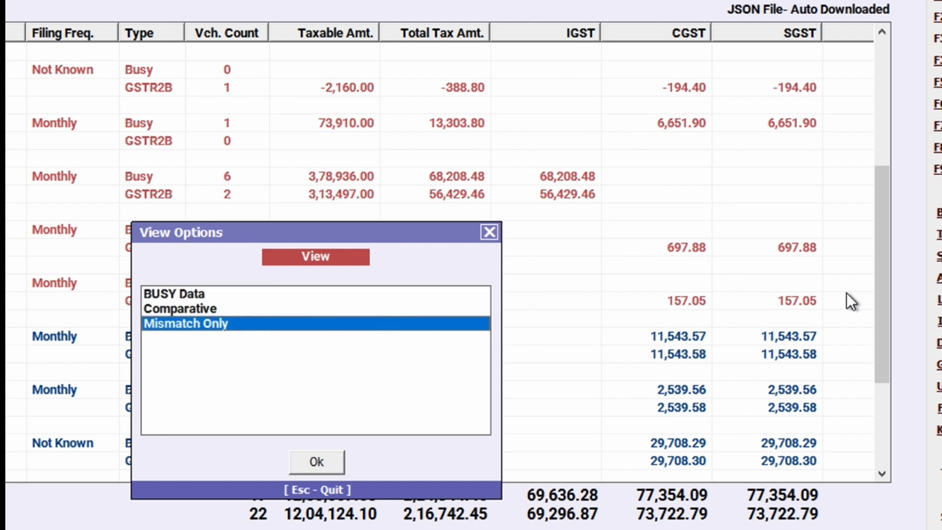
pyautogui.press('Up')
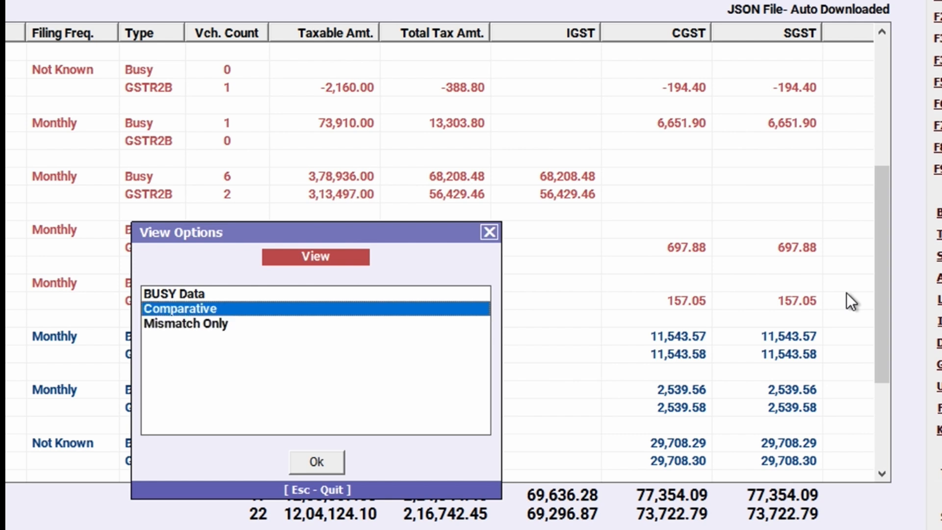
pyautogui.press('Return')
pyautogui.click(847, 297)
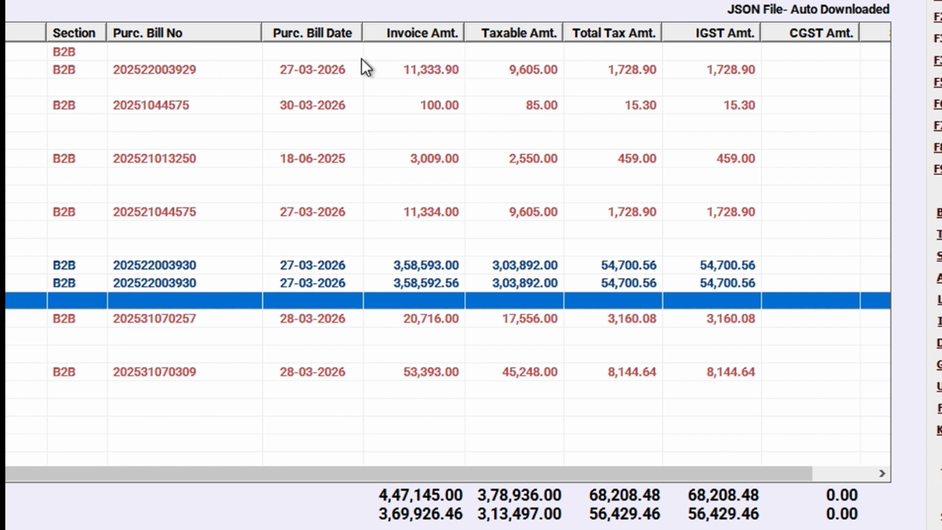
pyautogui.click(558, 75)
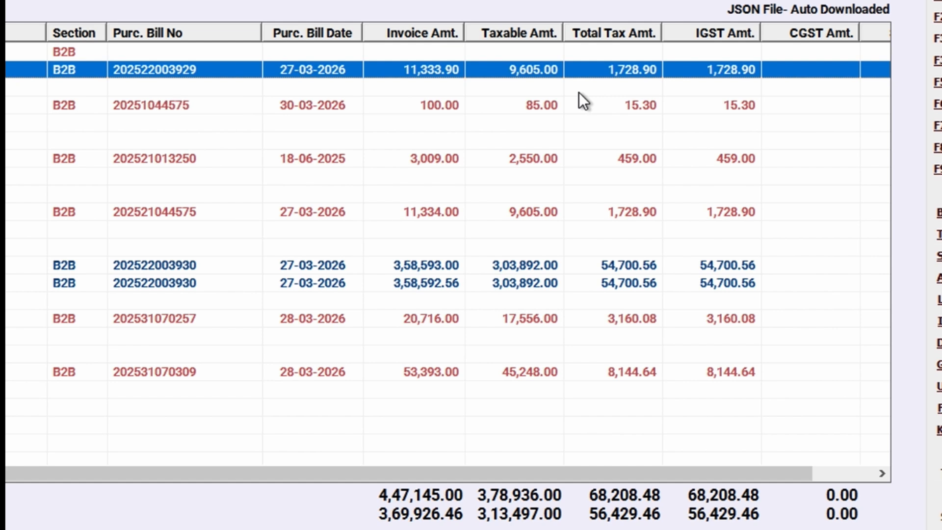
pyautogui.press('Escape')
pyautogui.press('Escape')
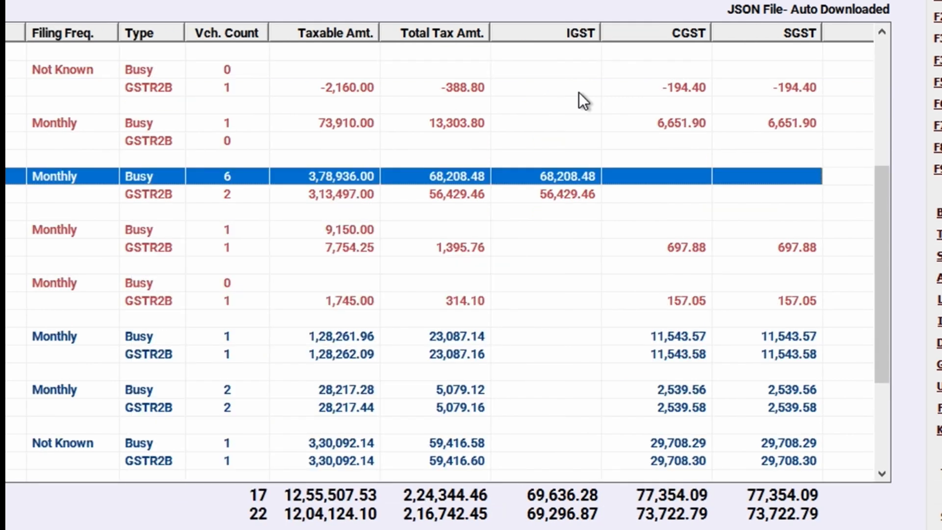
# Step: Open the comparative bill list for the party with 9,150.00 in Busy versus 7,754.25 in GSTR2B
pyautogui.press('Down')
pyautogui.press('Down')
pyautogui.press('Down')
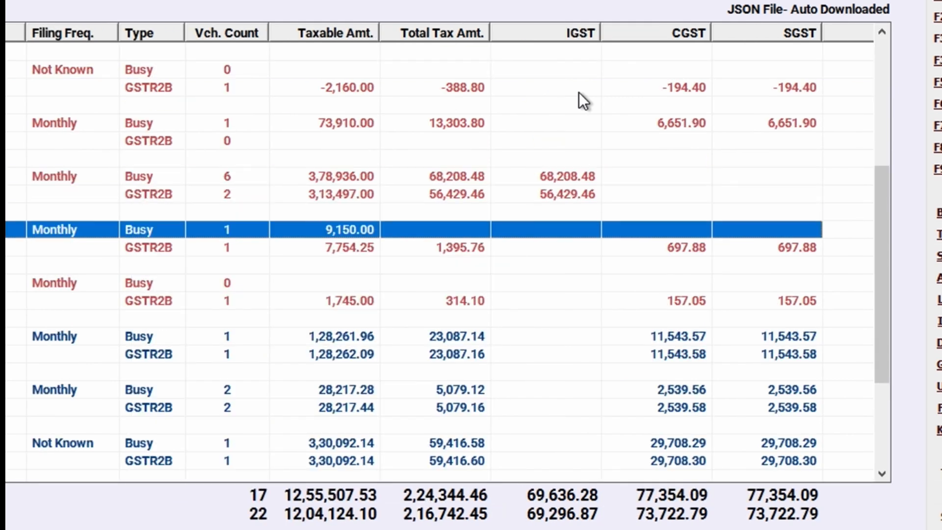
pyautogui.press('Down')
pyautogui.press('Up')
pyautogui.press('Down')
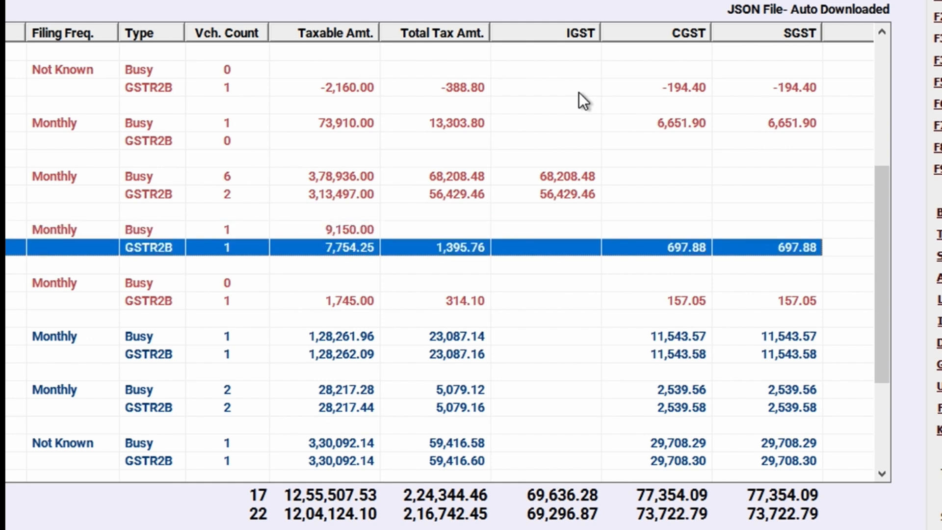
pyautogui.press('Return')
pyautogui.press('Down')
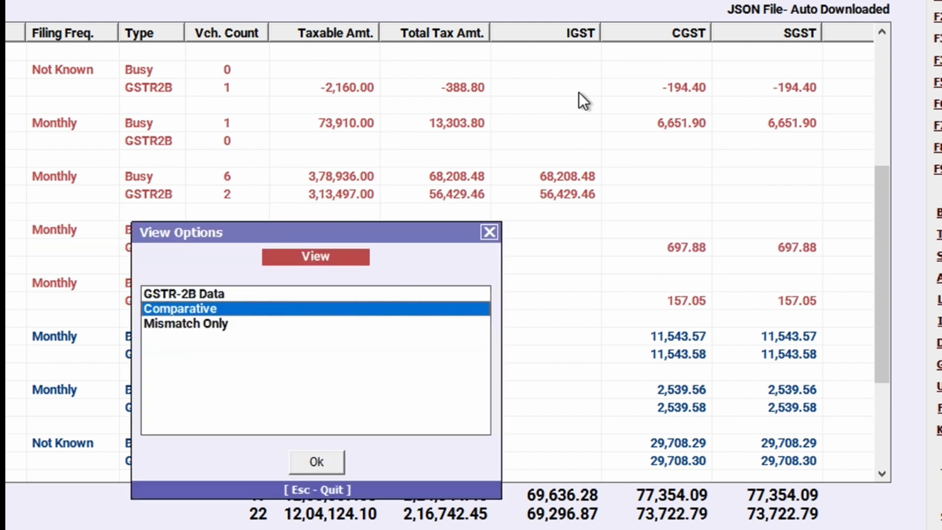
pyautogui.press('Return')
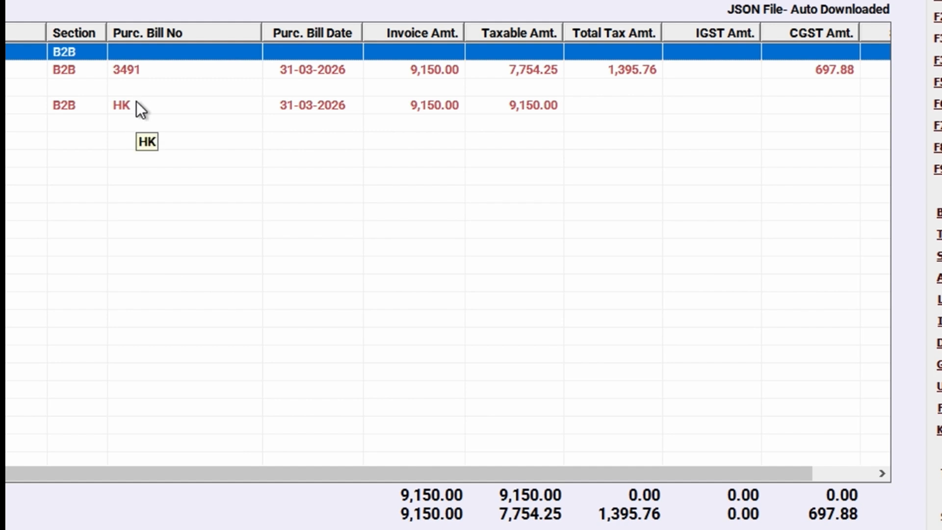
pyautogui.click(131, 70)
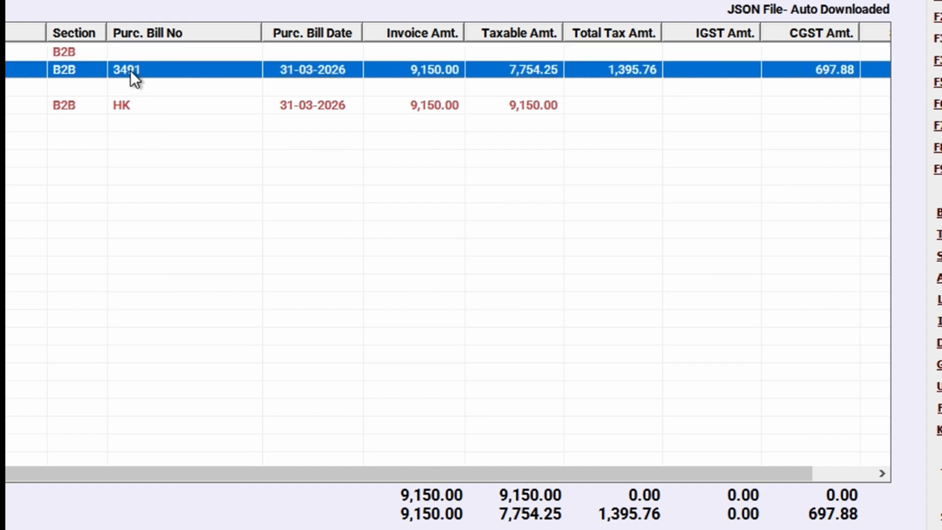
pyautogui.click(148, 101)
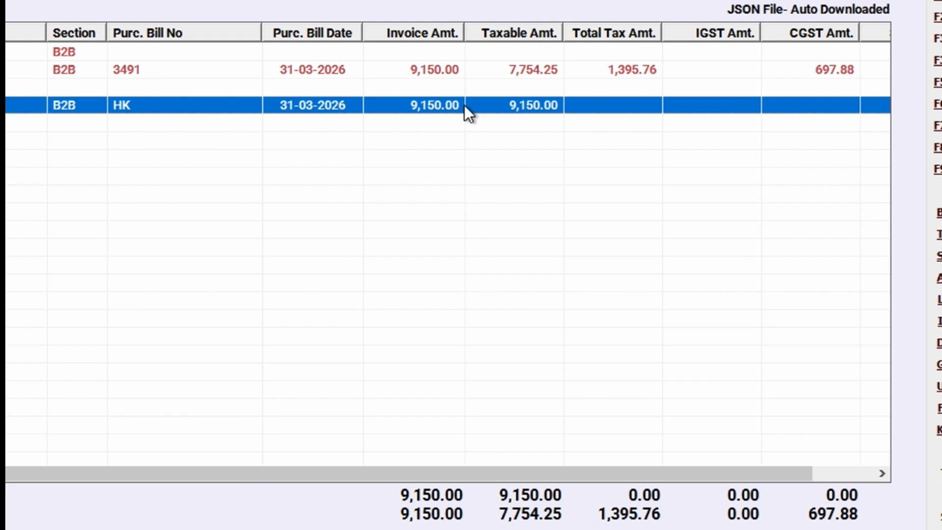
# Step: Check the party's Mismatch Only bill list, then return to the comparative view
pyautogui.press('Escape')
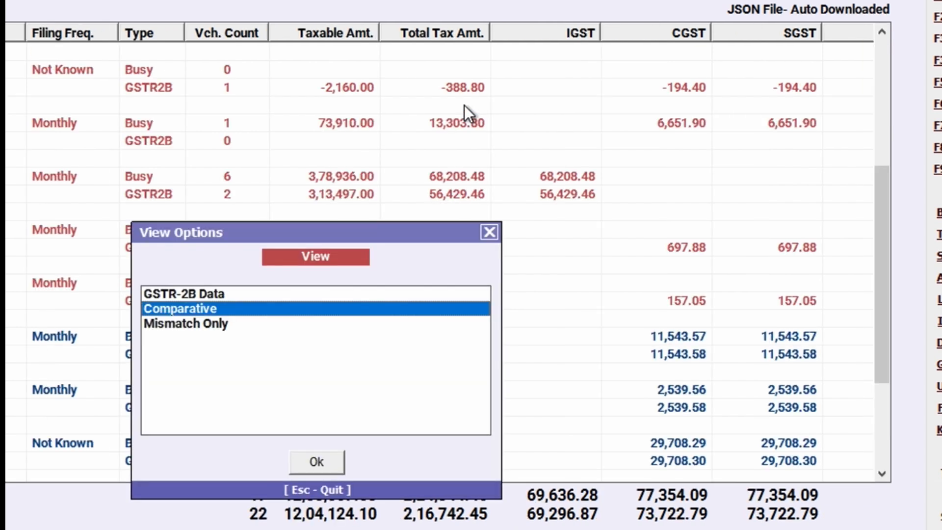
pyautogui.press('Down')
pyautogui.press('Return')
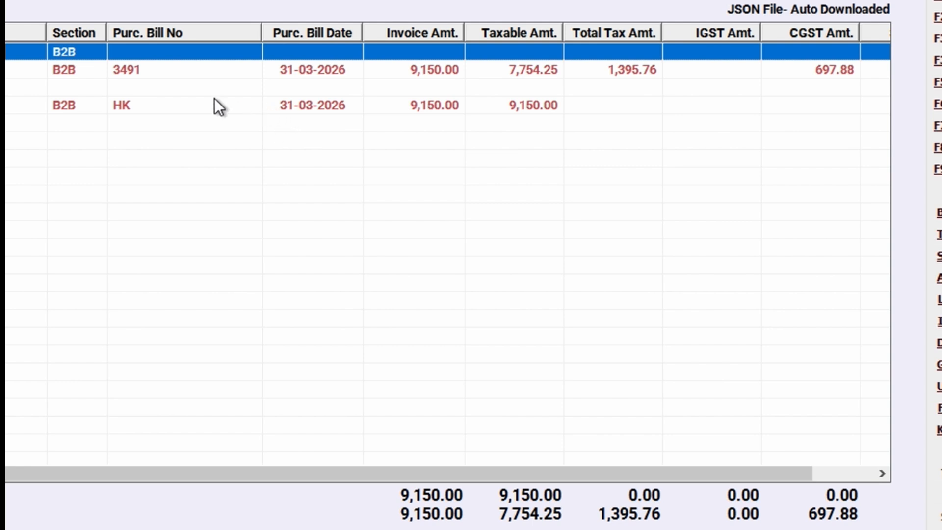
pyautogui.press('Escape')
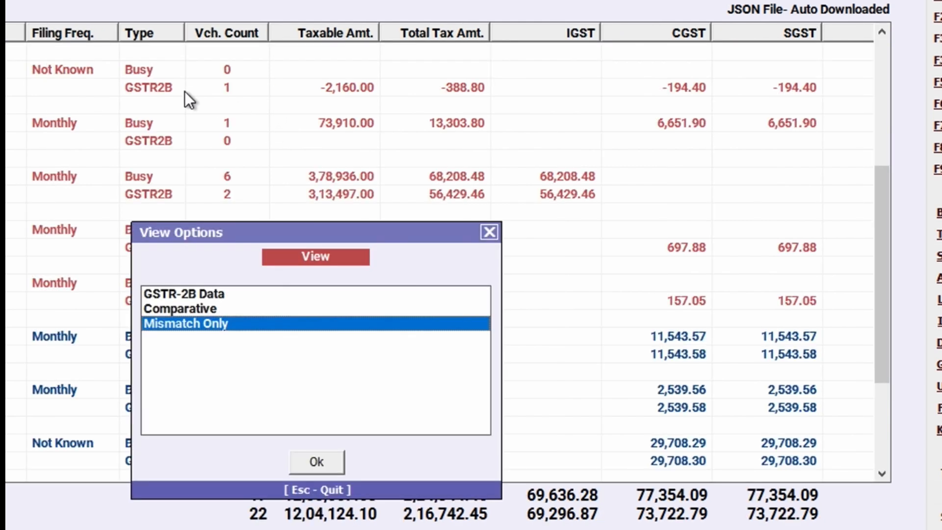
pyautogui.press('Up')
pyautogui.press('Return')
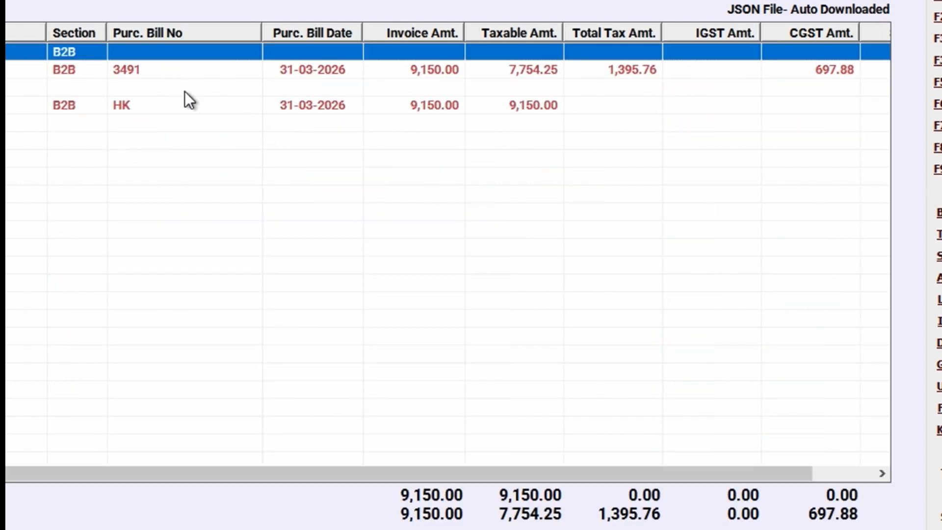
# Step: Open the books bill HK purchase voucher for modification
pyautogui.press('Down')
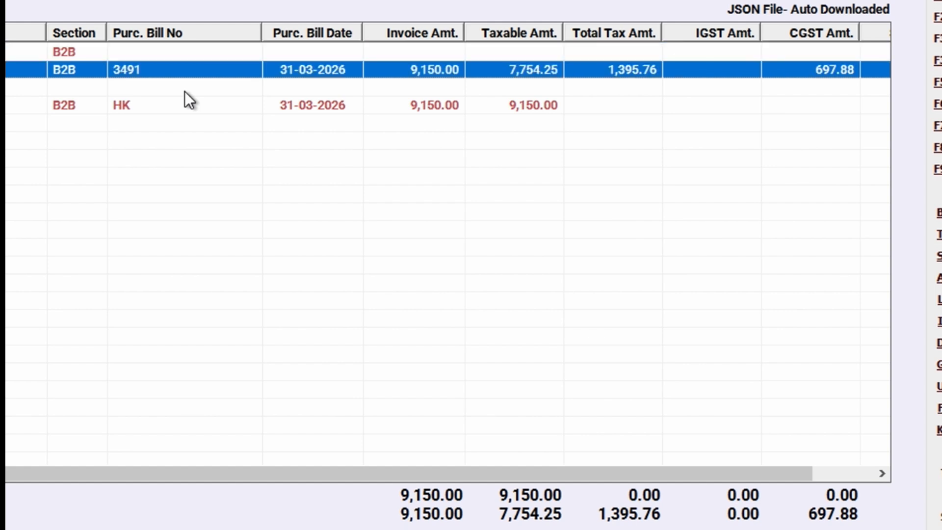
pyautogui.press('Down')
pyautogui.press('Down')
pyautogui.press('Up')
pyautogui.press('Up')
pyautogui.press('Up')
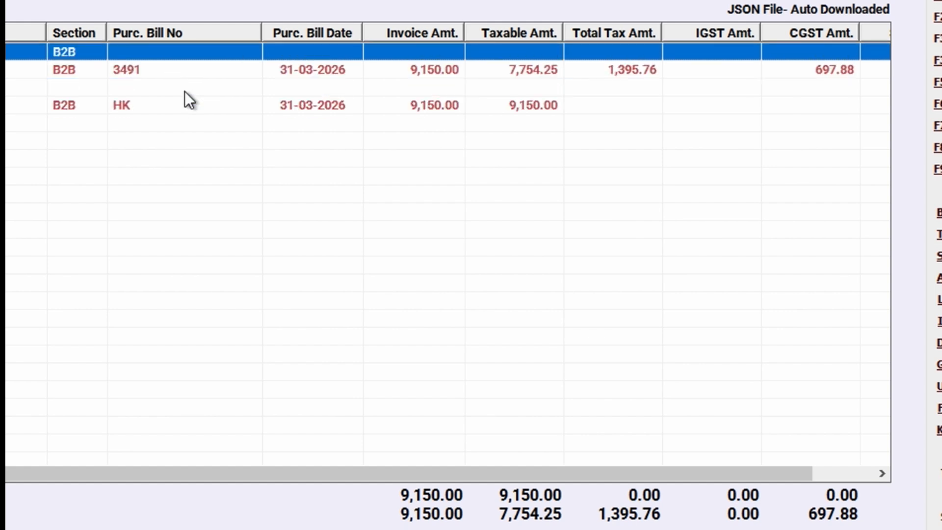
pyautogui.press('Down')
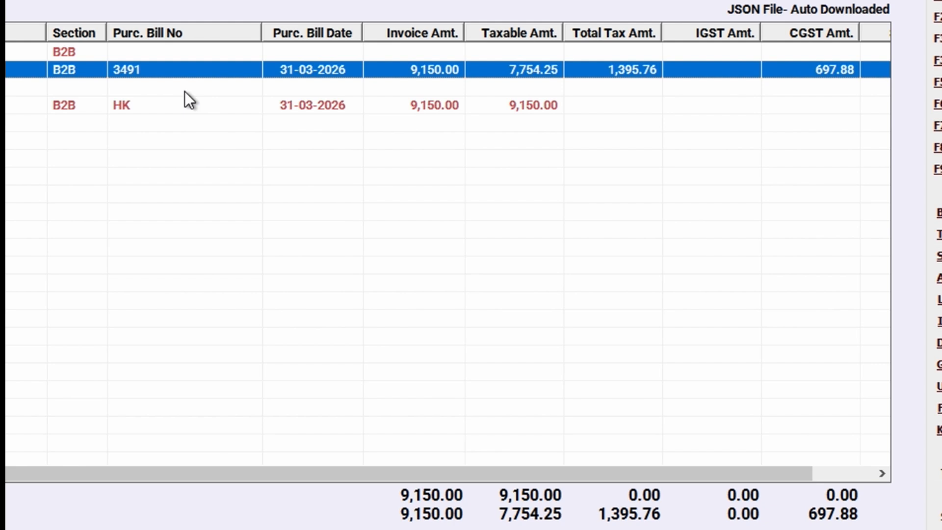
pyautogui.press('Down')
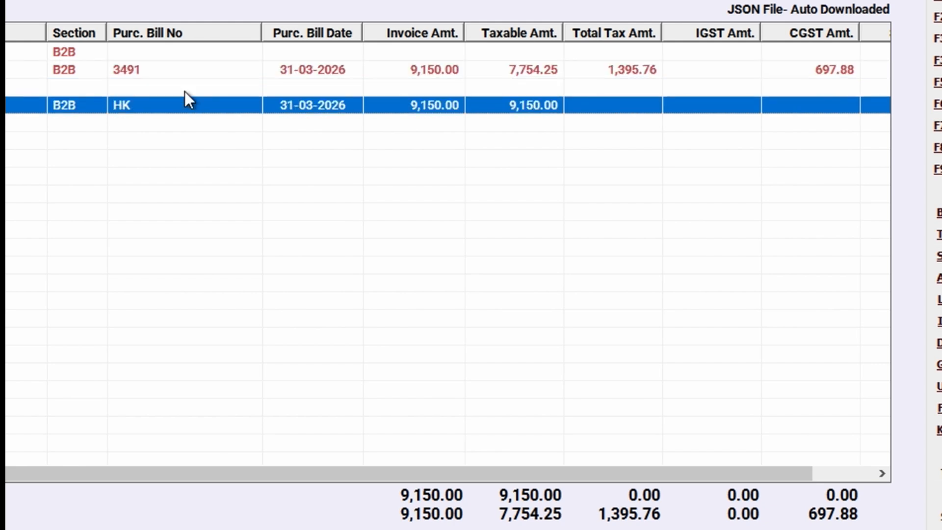
pyautogui.press('Up')
pyautogui.press('Up')
pyautogui.press('Down')
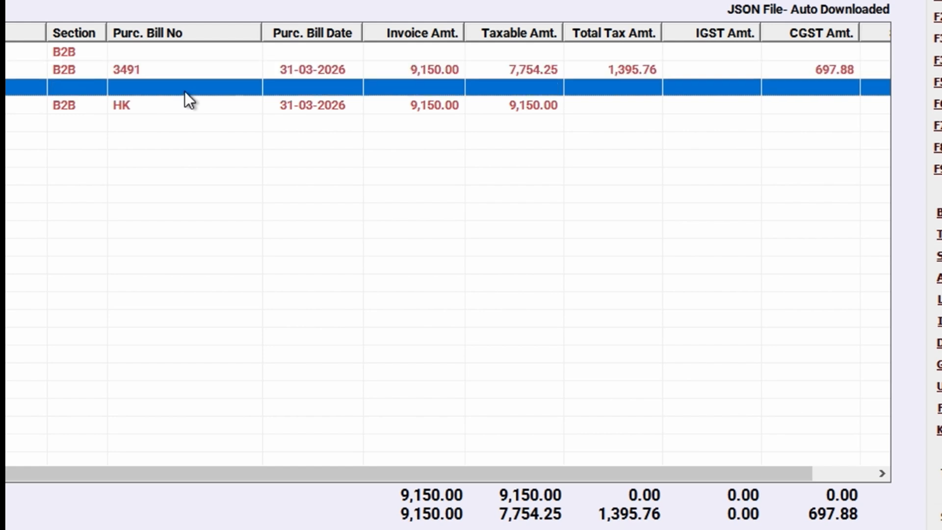
pyautogui.press('Down')
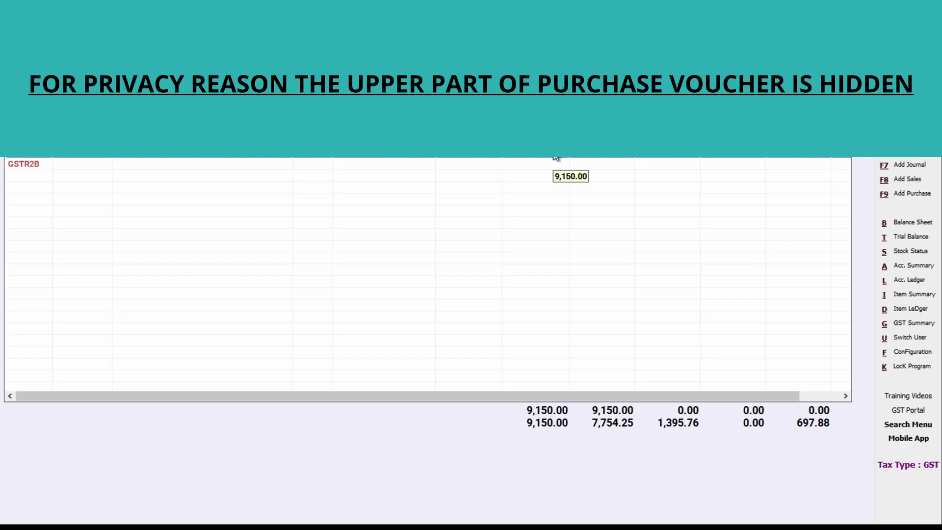
pyautogui.press('Return')
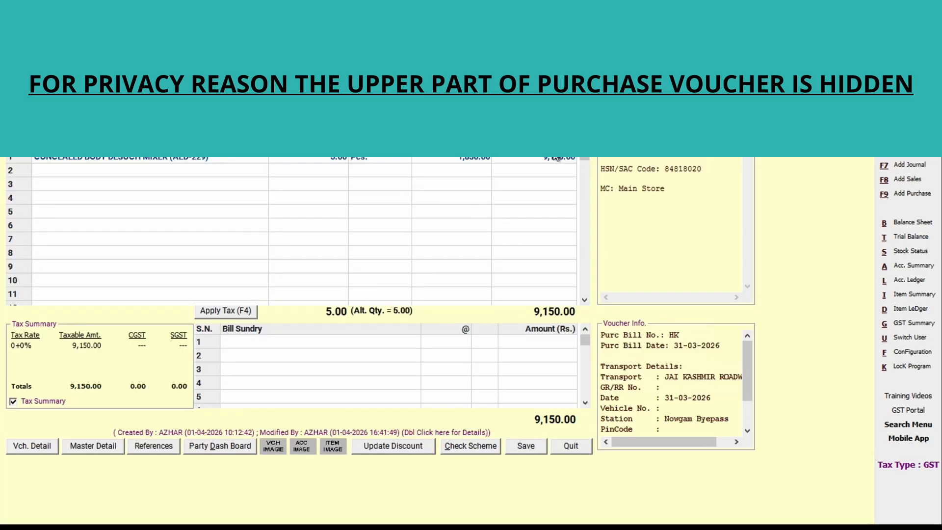
# Step: Change the voucher's purchase type to a taxable GST type so 9% CGST and 9% SGST apply
pyautogui.press('Escape')
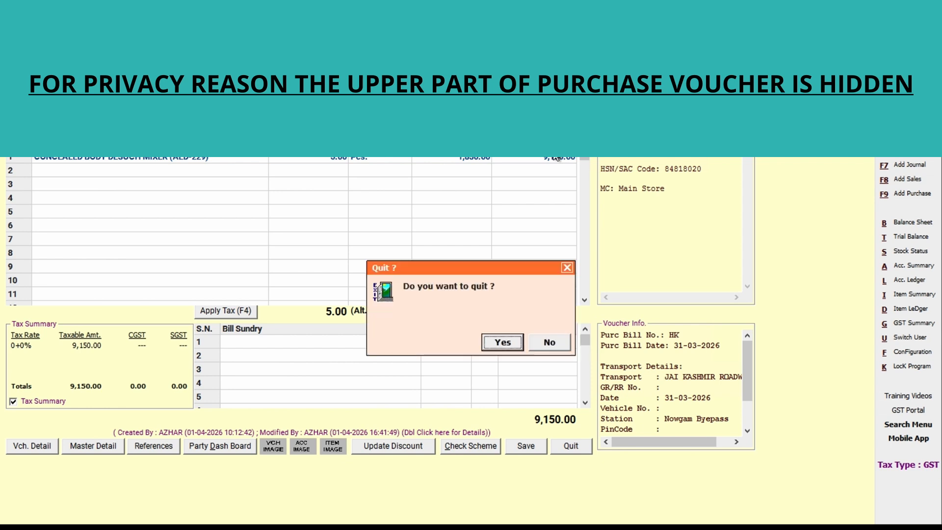
pyautogui.press('Return')
pyautogui.press('Return')
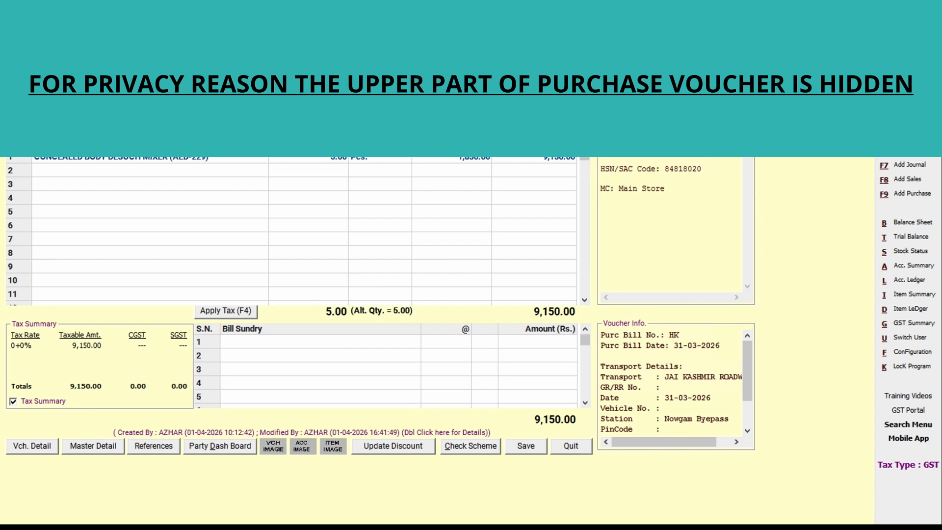
pyautogui.press('Return')
pyautogui.press('Return')
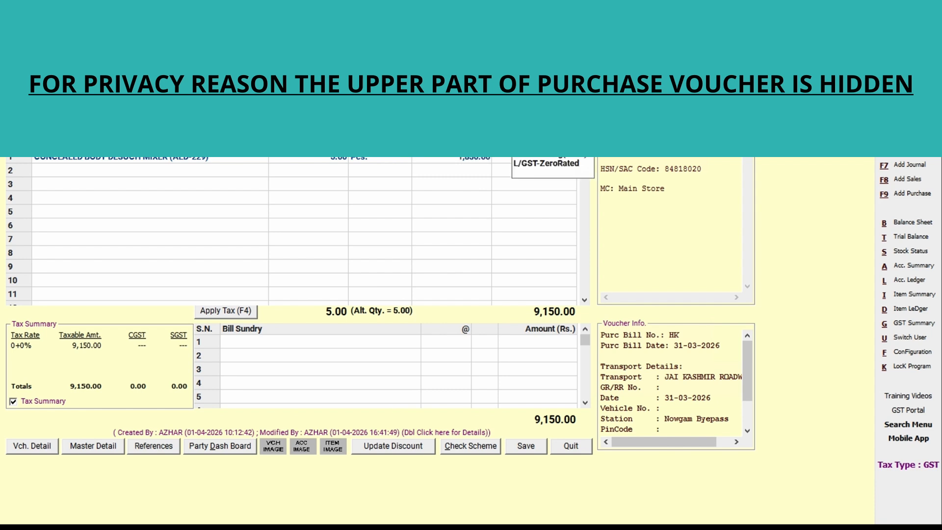
pyautogui.write('it')
pyautogui.press('Return')
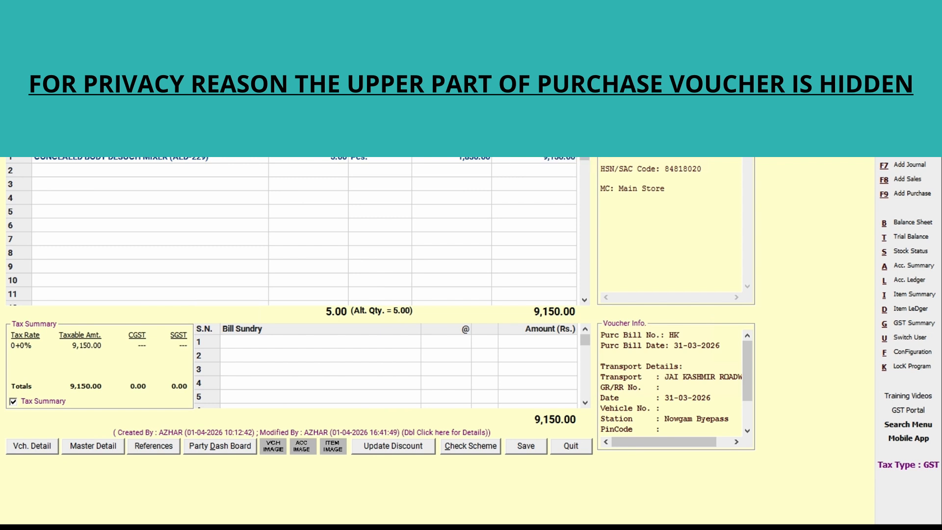
pyautogui.click(561, 159)
pyautogui.click(560, 159)
pyautogui.press('Return')
pyautogui.press('Return')
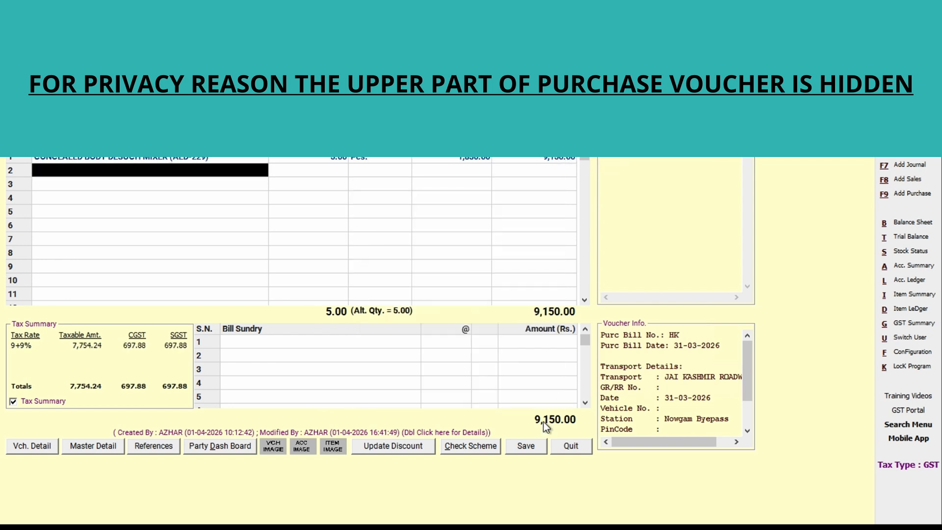
# Step: Save the voucher with bill number 3491 in place of HK
pyautogui.click(524, 451)
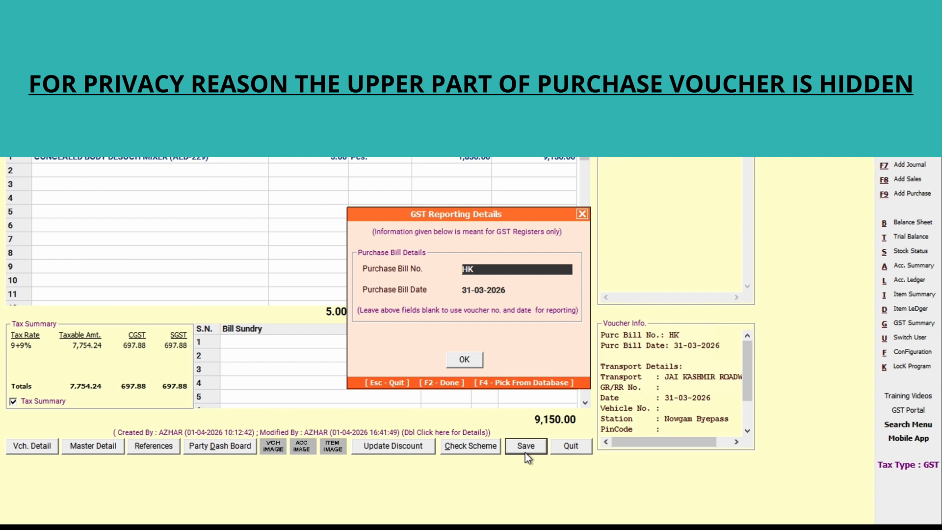
pyautogui.write('3491')
pyautogui.press('Return')
pyautogui.press('Return')
pyautogui.press('Return')
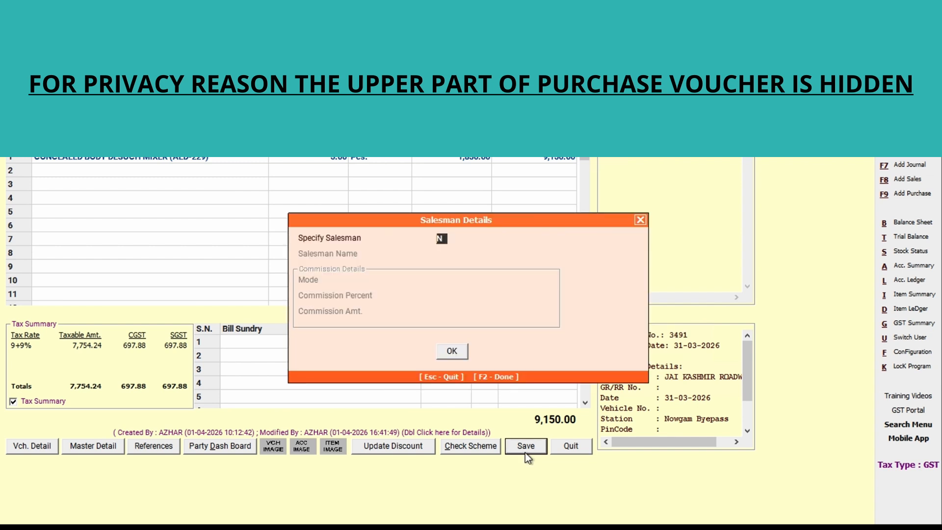
pyautogui.press('Return')
pyautogui.press('Return')
pyautogui.press('Return')
pyautogui.press('Return')
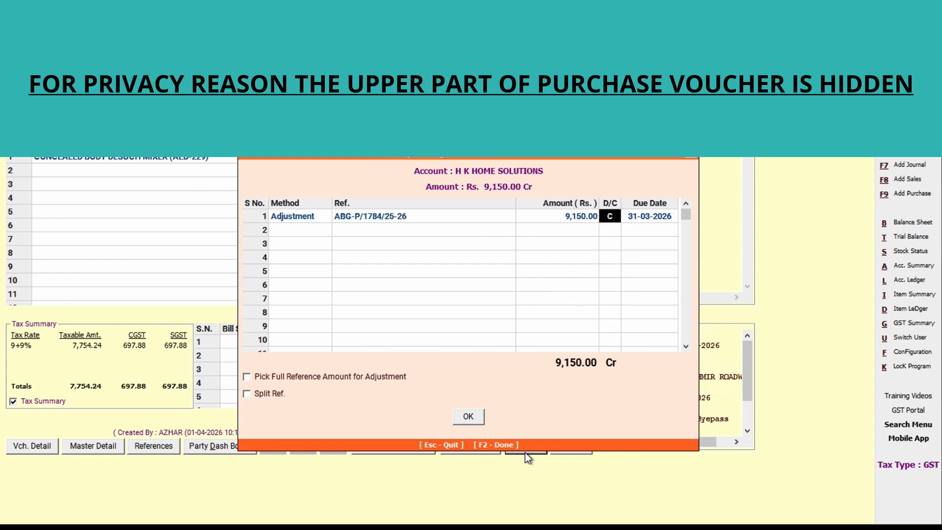
pyautogui.press('Return')
pyautogui.press('Return')
pyautogui.press('Return')
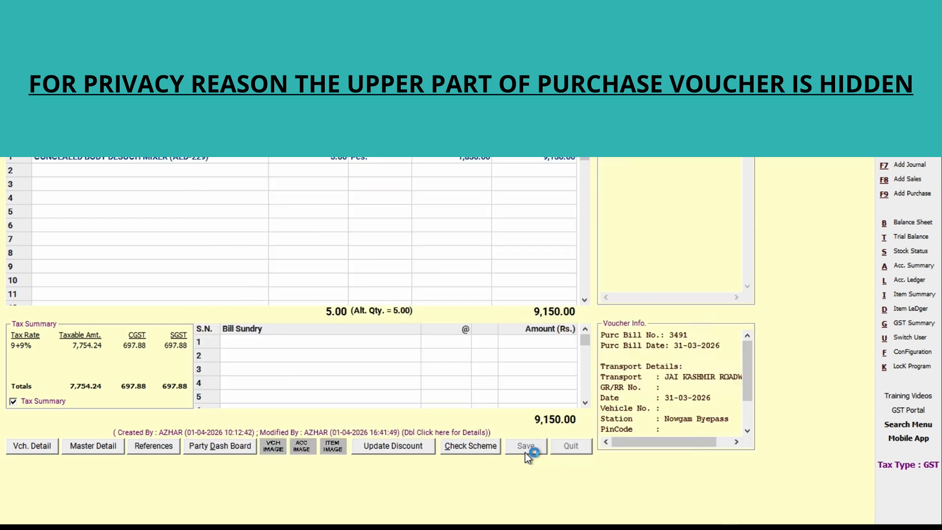
pyautogui.click(525, 452)
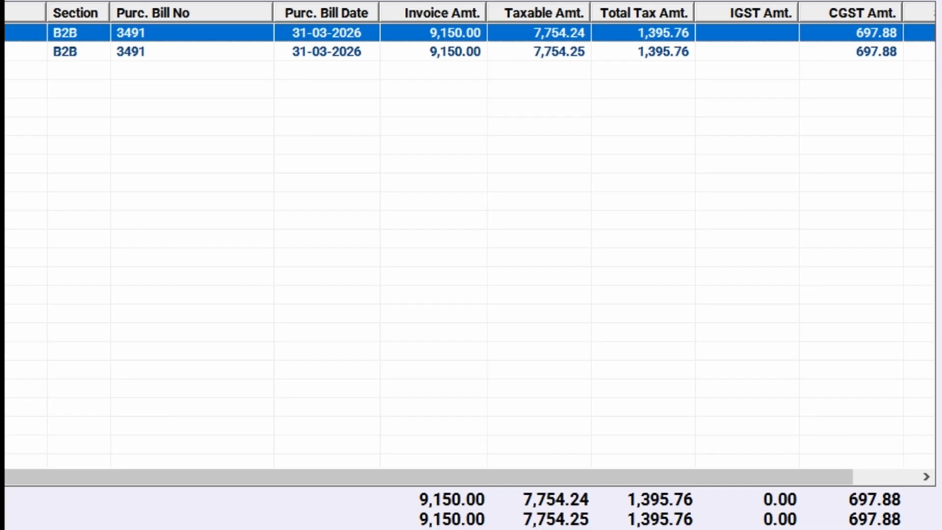
# Step: Verify the books and portal rows both show bill 3491
pyautogui.press('Down')
pyautogui.press('Up')
pyautogui.press('Down')
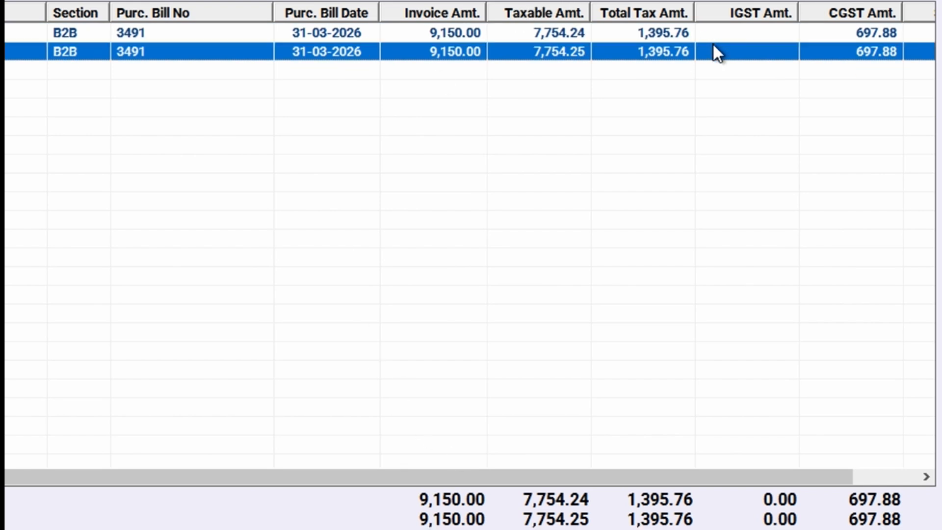
# Step: Reload the party-wise summary, check the corrected party's rows, and close the report
pyautogui.press('Escape')
pyautogui.press('Return')
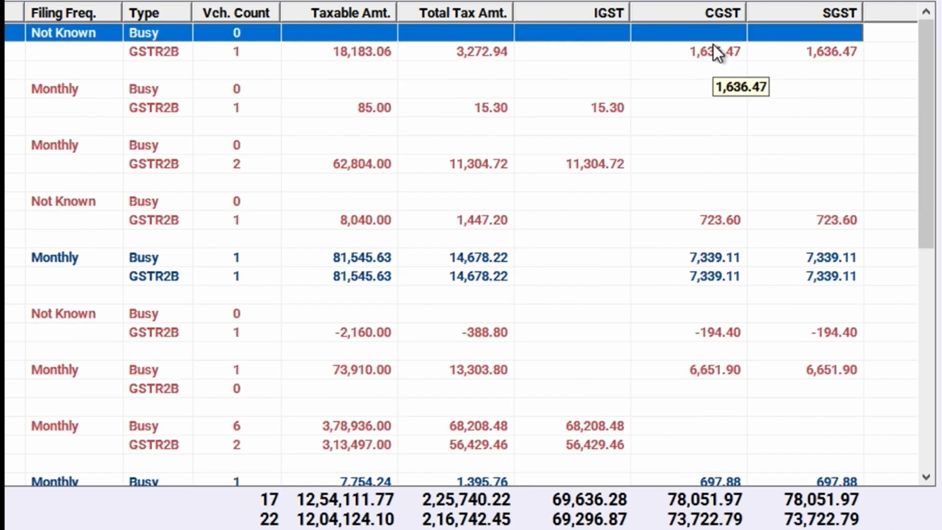
pyautogui.press('Down')
pyautogui.press('Down')
pyautogui.press('Down')
pyautogui.press('Down')
pyautogui.press('Down')
pyautogui.press('Down')
pyautogui.press('Down')
pyautogui.press('Down')
pyautogui.press('Down')
pyautogui.press('Down')
pyautogui.press('Down')
pyautogui.press('Down')
pyautogui.press('Down')
pyautogui.press('Down')
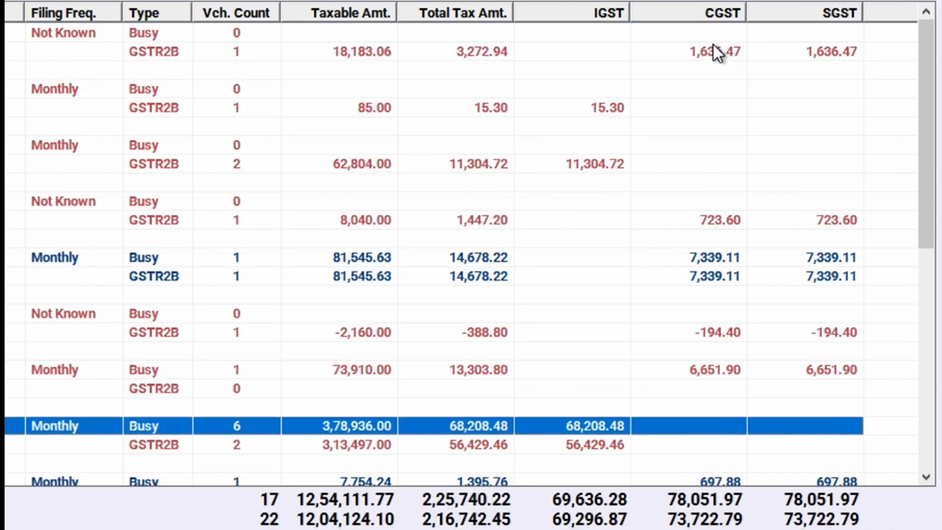
pyautogui.press('Down')
pyautogui.press('Down')
pyautogui.press('Down')
pyautogui.press('Down')
pyautogui.press('Down')
pyautogui.press('Down')
pyautogui.press('Down')
pyautogui.press('Down')
pyautogui.press('Down')
pyautogui.press('Down')
pyautogui.press('Down')
pyautogui.press('Down')
pyautogui.press('Down')
pyautogui.press('Down')
pyautogui.press('Down')
pyautogui.press('Down')
pyautogui.press('Down')
pyautogui.press('Down')
pyautogui.press('Down')
pyautogui.press('Down')
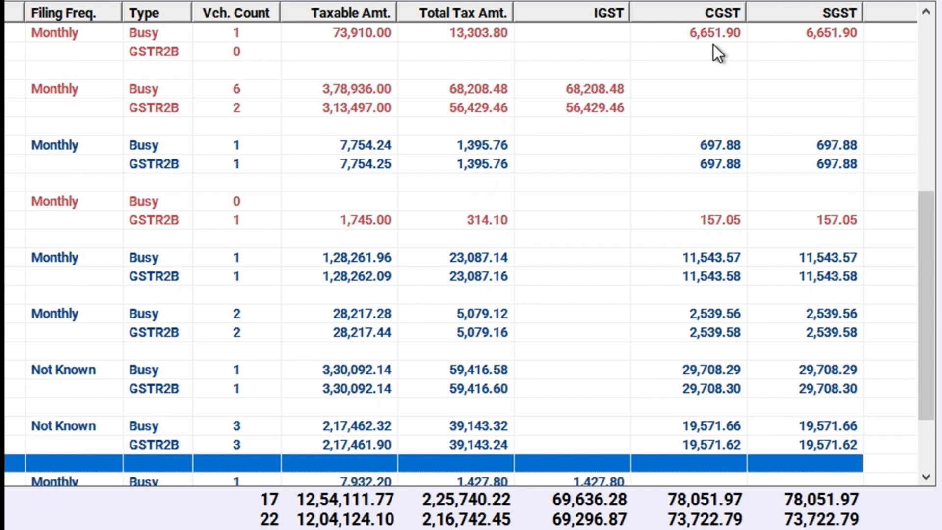
pyautogui.press('Down')
pyautogui.press('Down')
pyautogui.press('Down')
pyautogui.press('Down')
pyautogui.press('Down')
pyautogui.press('Up')
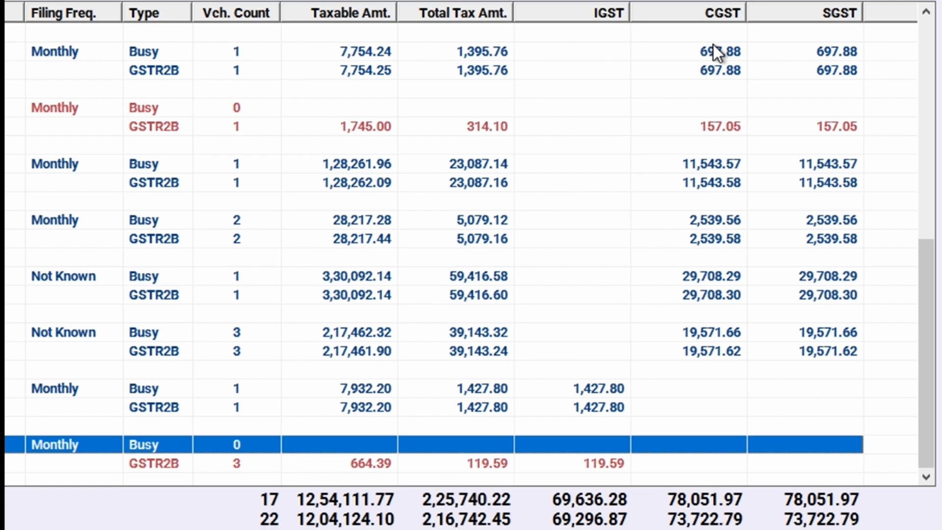
pyautogui.press('Escape')
pyautogui.press('Escape')
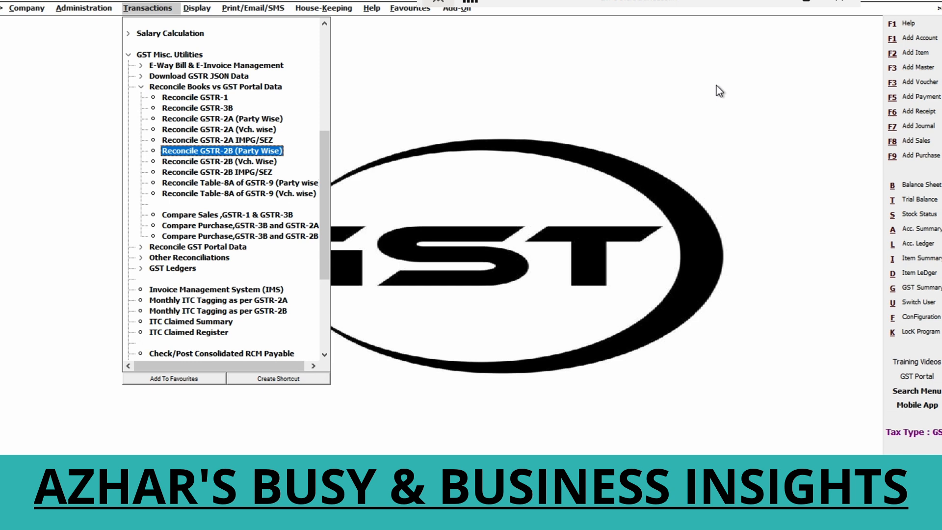
# Step: Launch GSTR-3B eReturn from Display > GST Reports > GST Returns
pyautogui.press('Right')
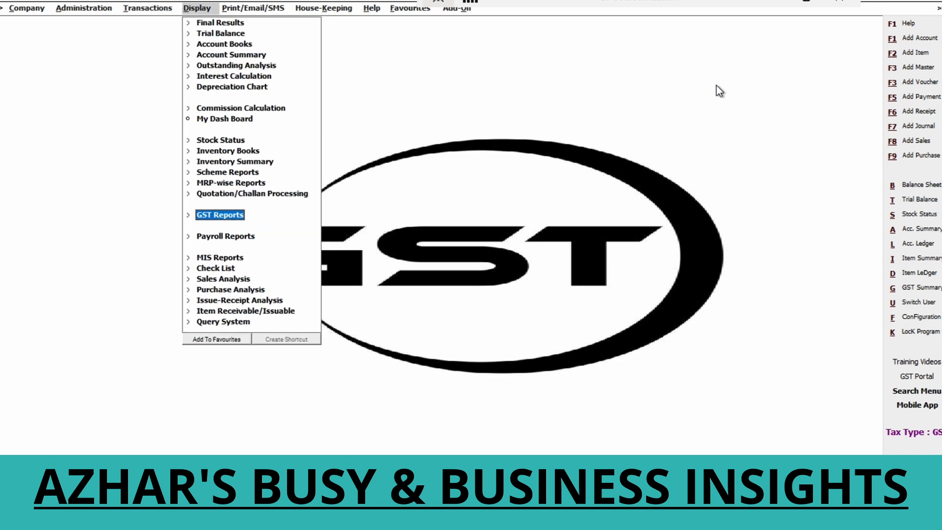
pyautogui.press('Return')
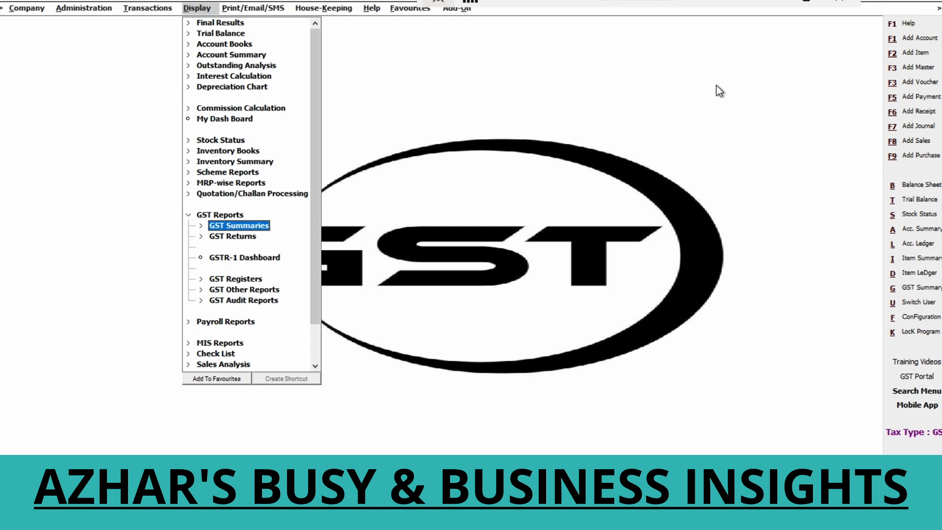
pyautogui.press('Down')
pyautogui.press('Down')
pyautogui.press('Up')
pyautogui.press('Return')
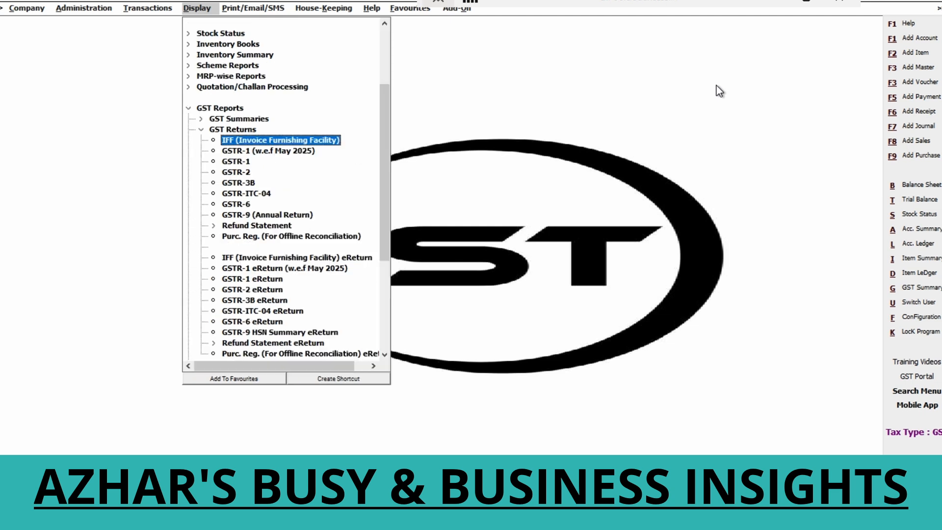
pyautogui.press('Down')
pyautogui.press('Down')
pyautogui.press('Down')
pyautogui.press('Down')
pyautogui.press('Down')
pyautogui.press('Down')
pyautogui.press('Down')
pyautogui.press('Down')
pyautogui.press('Down')
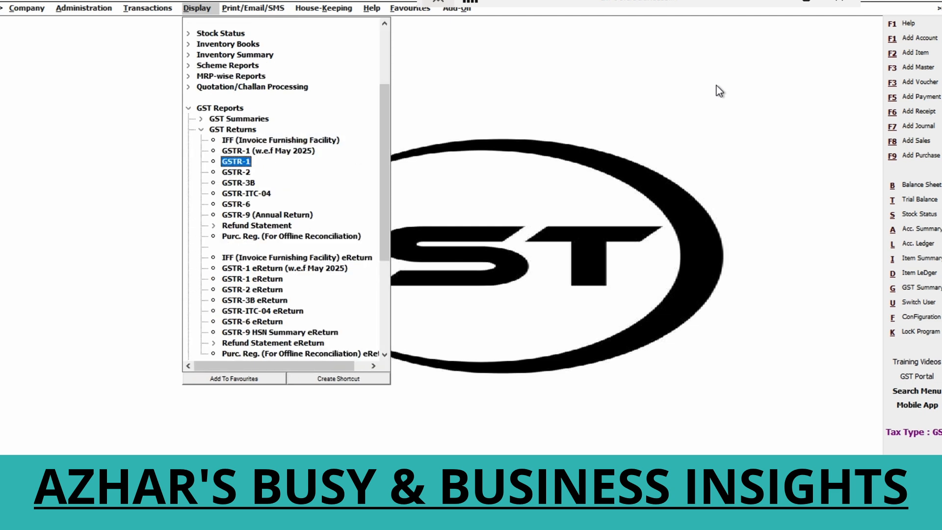
pyautogui.press('Down')
pyautogui.press('Down')
pyautogui.press('Down')
pyautogui.press('Down')
pyautogui.press('Down')
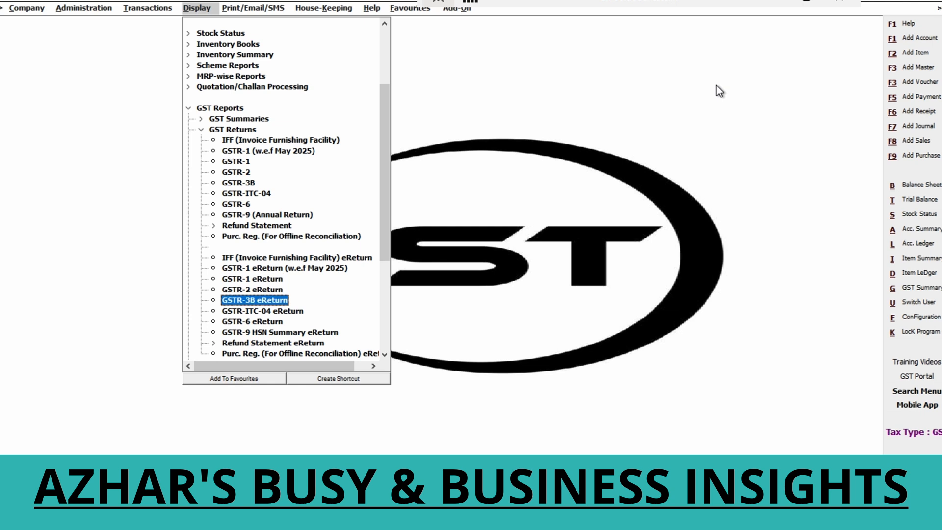
pyautogui.press('Return')
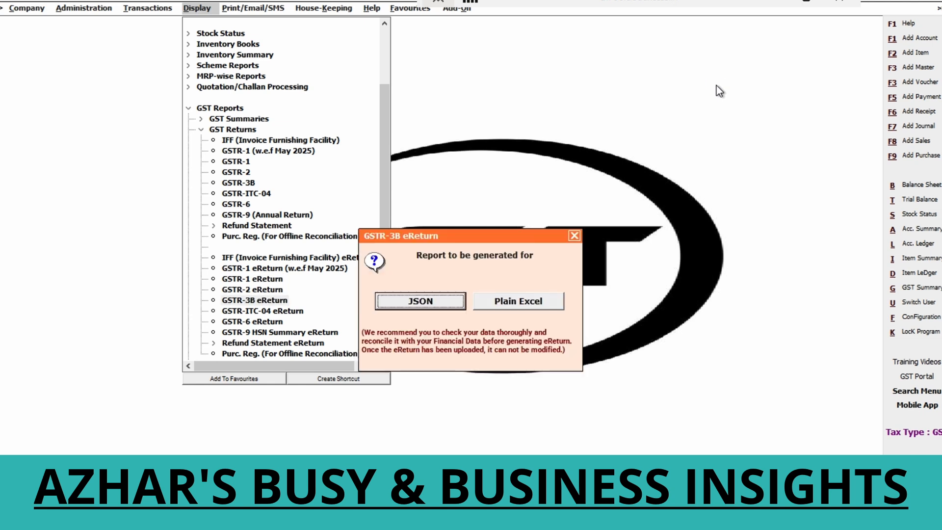